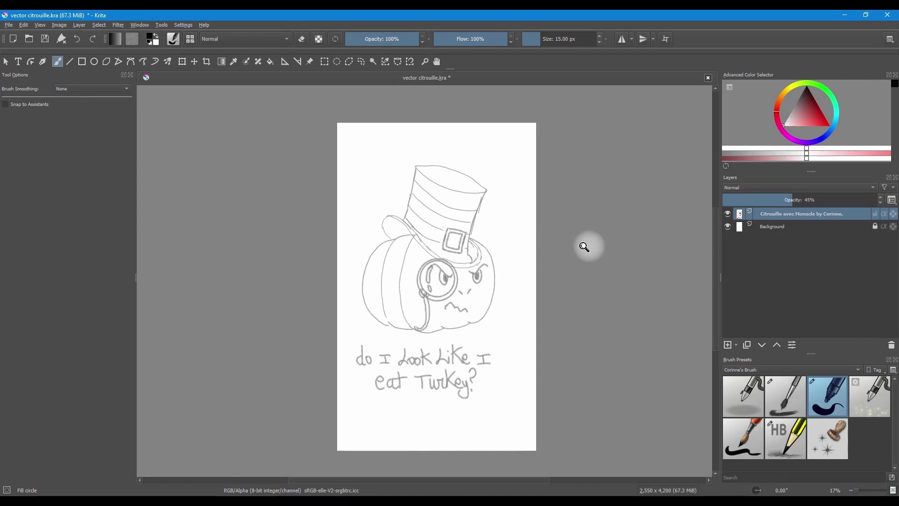
- Add a new vector layer above the pumpkin sketch layer
{"action": "left_click_drag", "start_coordinate": [585, 247], "coordinate": [595, 204]}
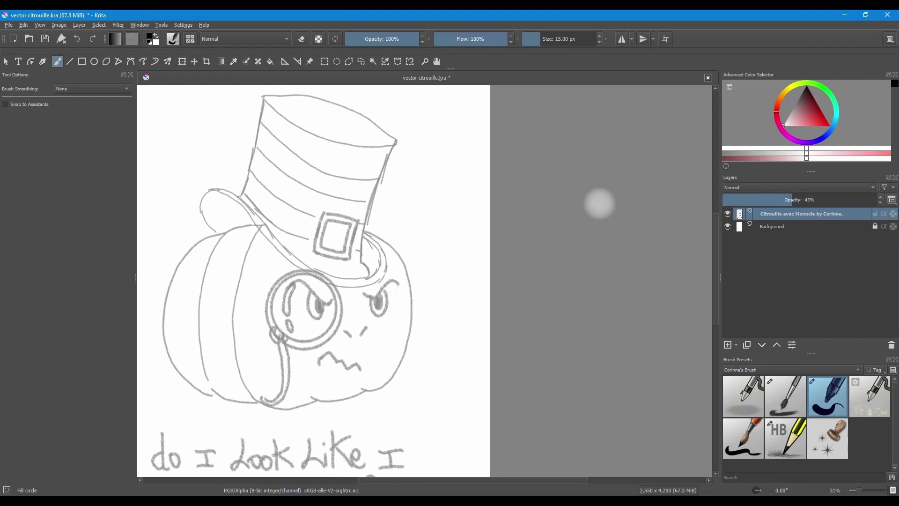
{"action": "mouse_move", "coordinate": [335, 283]}
{"action": "left_mouse_down"}
{"action": "mouse_move", "coordinate": [438, 317]}
{"action": "mouse_move", "coordinate": [453, 339]}
{"action": "left_mouse_up"}
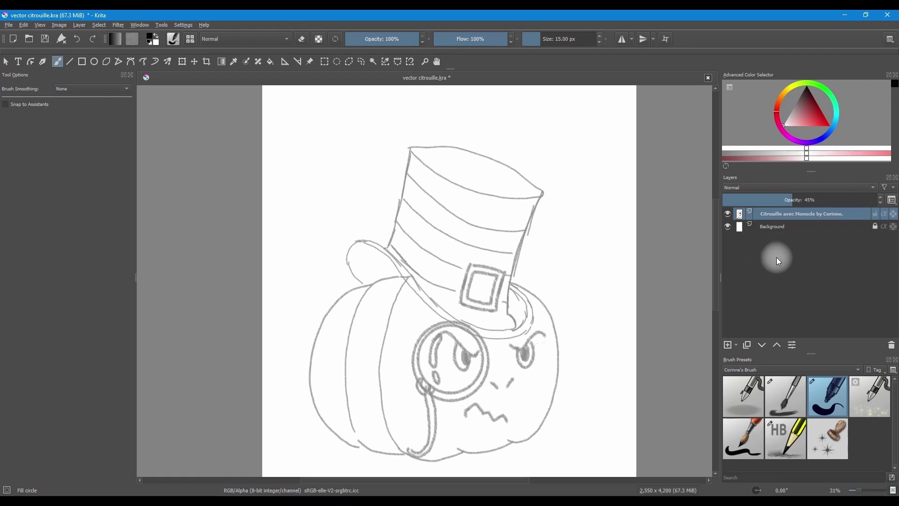
{"action": "left_click", "coordinate": [737, 345]}
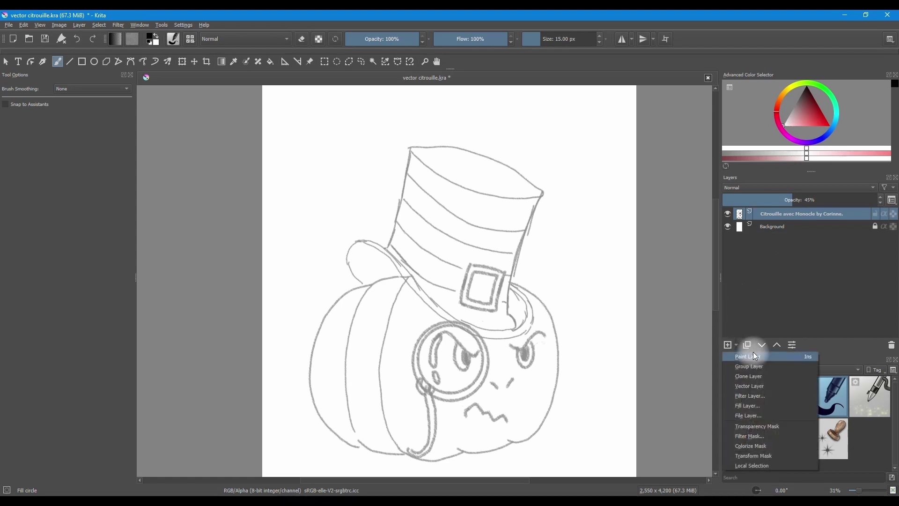
{"action": "left_click", "coordinate": [771, 386]}
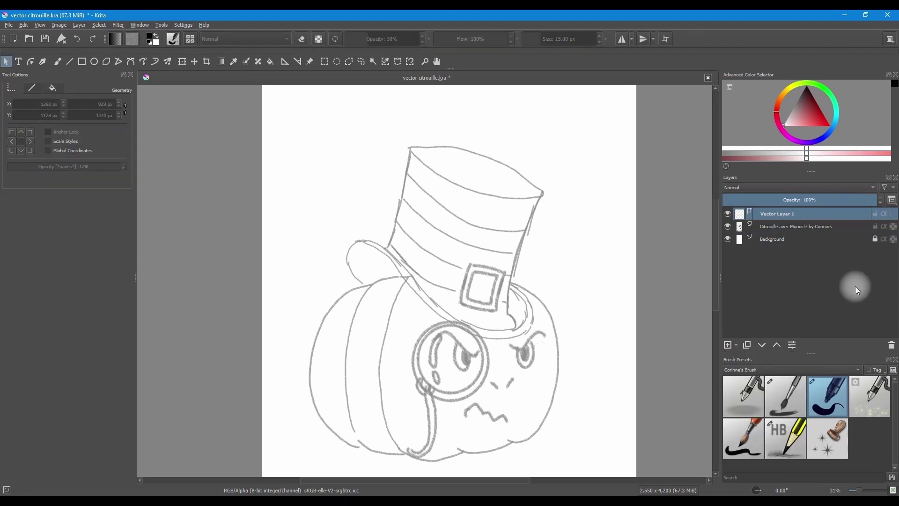
- Activate the Ellipse tool and set the brush size to 5 px
{"action": "left_click", "coordinate": [92, 60]}
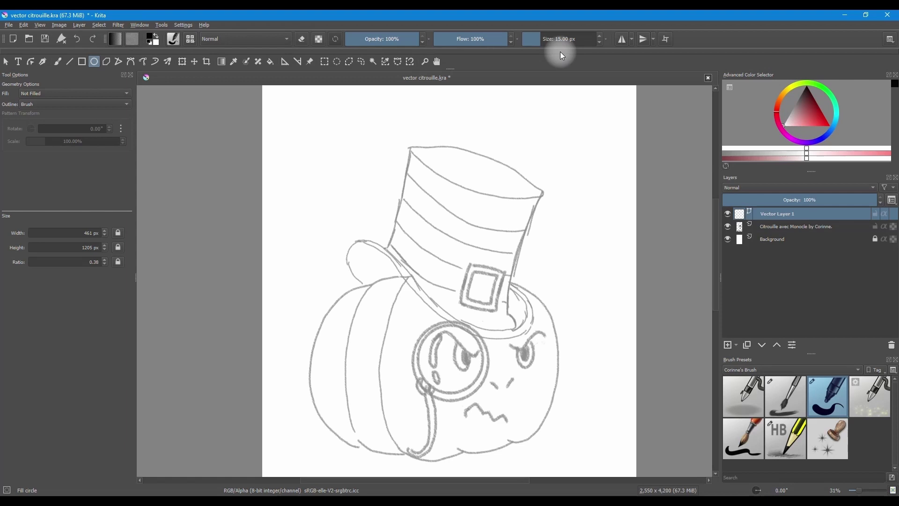
{"action": "left_click", "coordinate": [542, 39]}
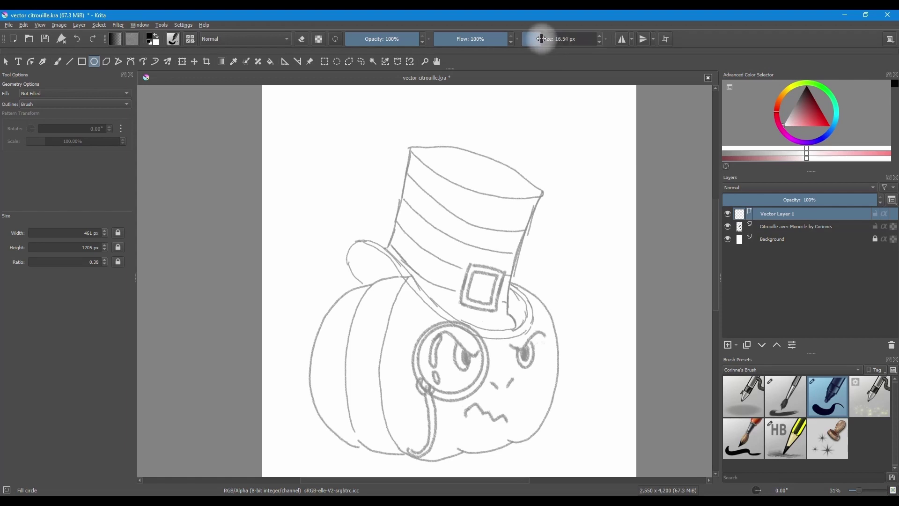
{"action": "type", "text": "5"}
{"action": "key", "text": "Return"}
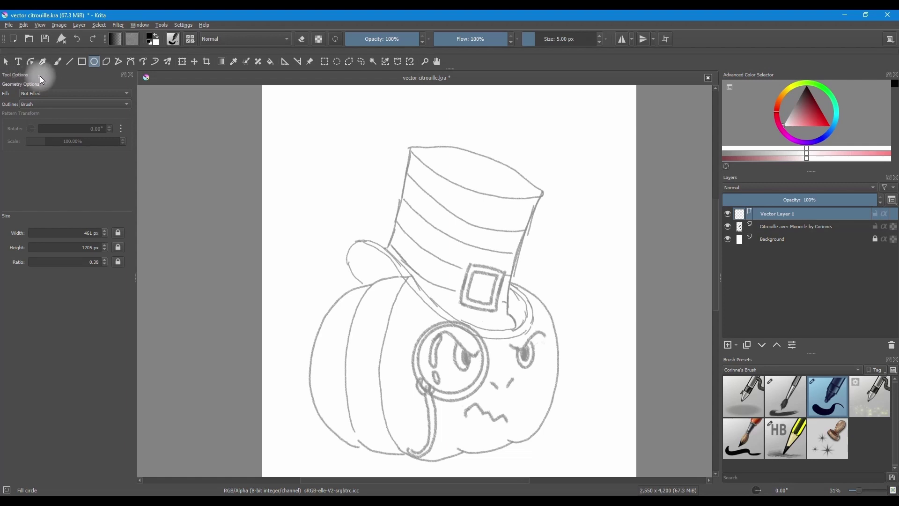
- Draw an unfilled, brush-outlined ellipse about 900 px wide and 1596 px high, overlapping the left side of the hat sketch
{"action": "left_click", "coordinate": [129, 94]}
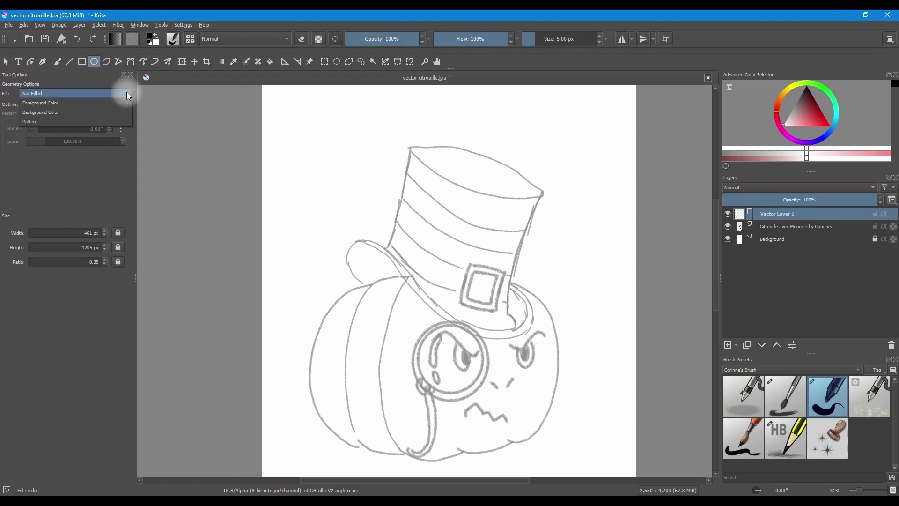
{"action": "left_click", "coordinate": [93, 94]}
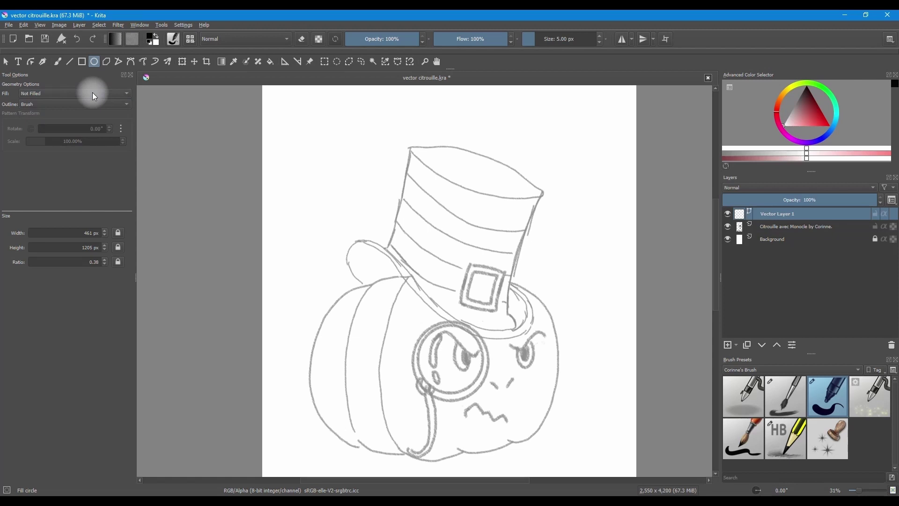
{"action": "left_click", "coordinate": [127, 104]}
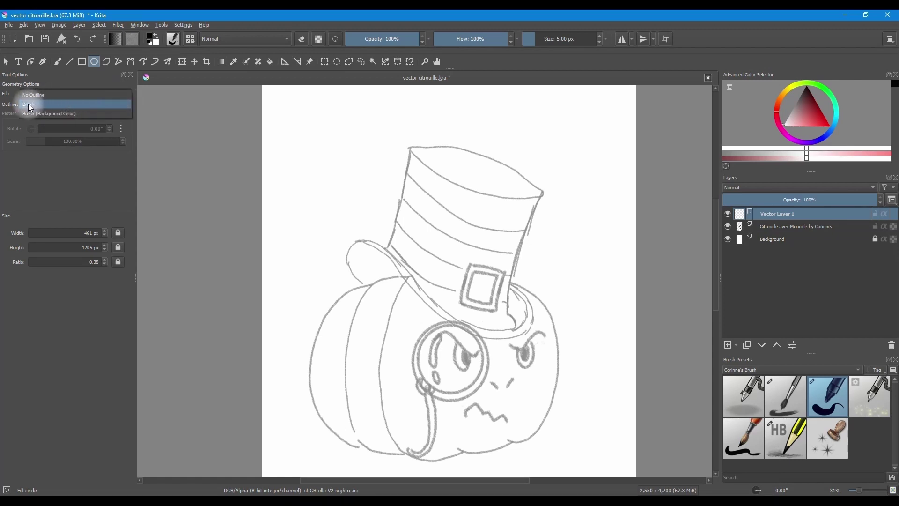
{"action": "left_click", "coordinate": [123, 105]}
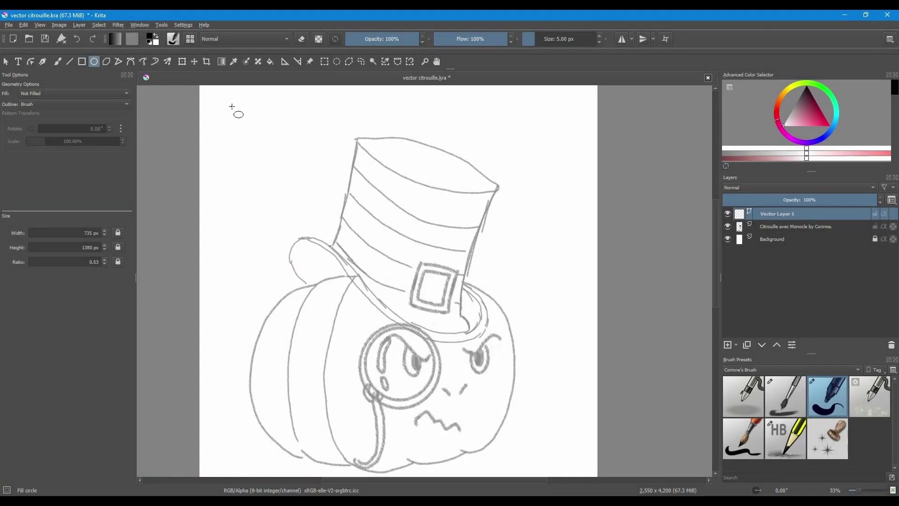
{"action": "left_click_drag", "start_coordinate": [231, 106], "coordinate": [372, 356]}
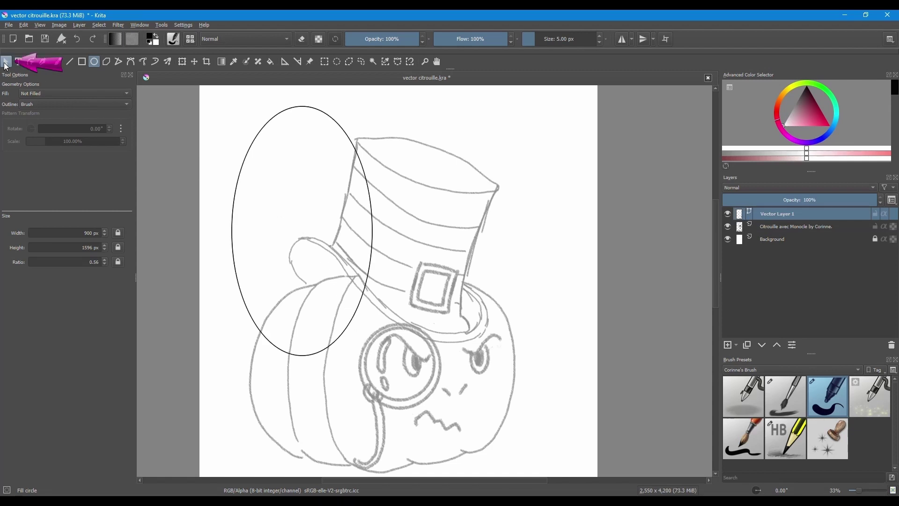
- Select the ellipse, move it over the hat, and rotate it clockwise to match the hat's tilt
{"action": "left_click", "coordinate": [5, 64]}
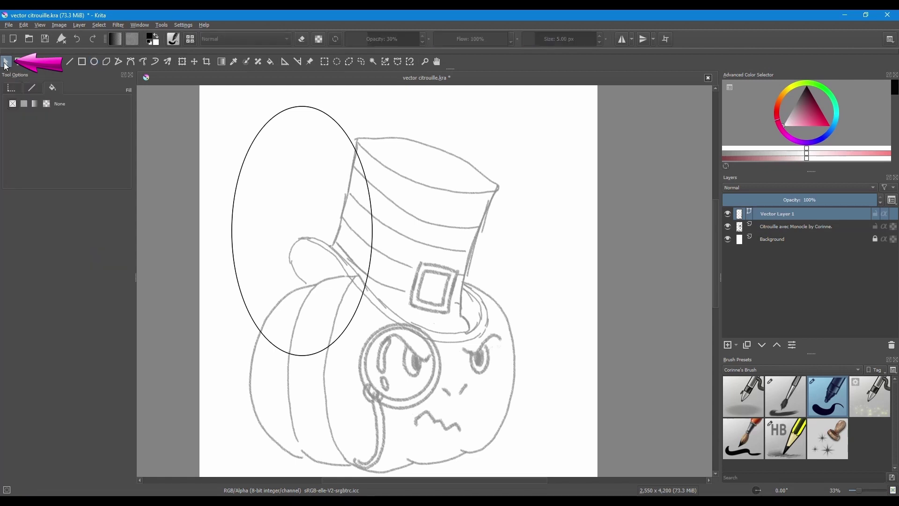
{"action": "left_click", "coordinate": [307, 207]}
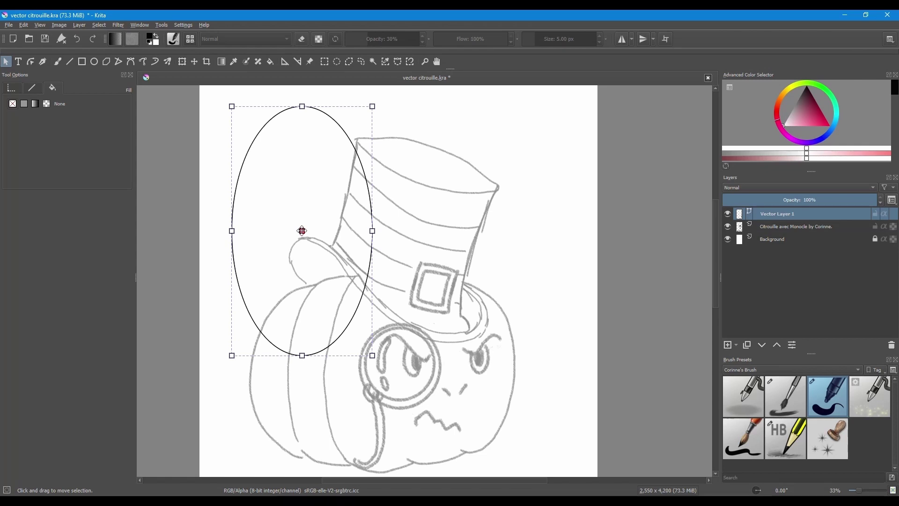
{"action": "left_click_drag", "start_coordinate": [302, 231], "coordinate": [415, 224]}
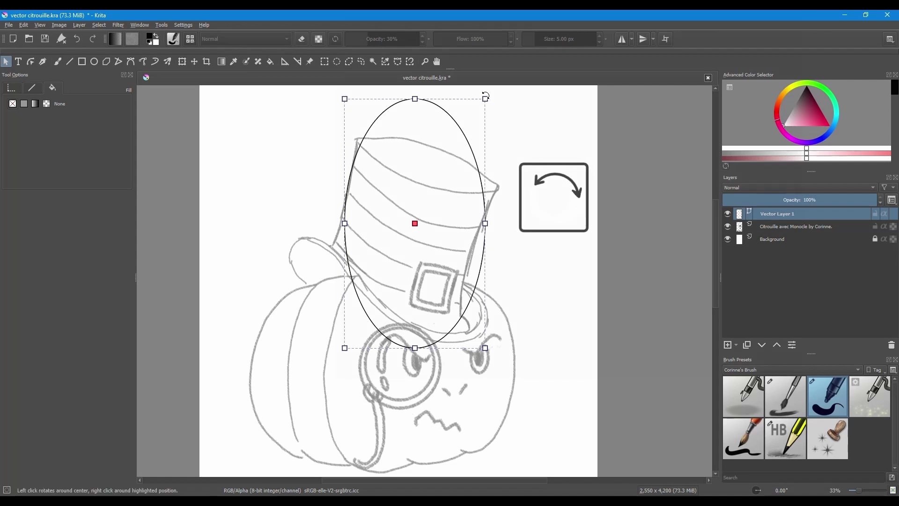
{"action": "left_click_drag", "start_coordinate": [487, 97], "coordinate": [509, 133]}
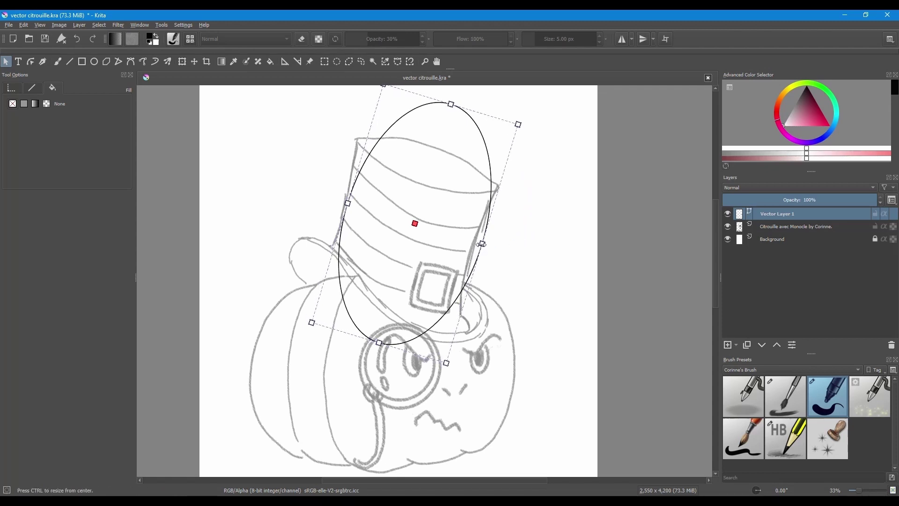
- Resize the tilted ellipse from its edges and corner so it roughly surrounds the hat's crown
{"action": "left_click_drag", "start_coordinate": [482, 244], "coordinate": [480, 244]}
{"action": "left_click_drag", "start_coordinate": [451, 104], "coordinate": [441, 129]}
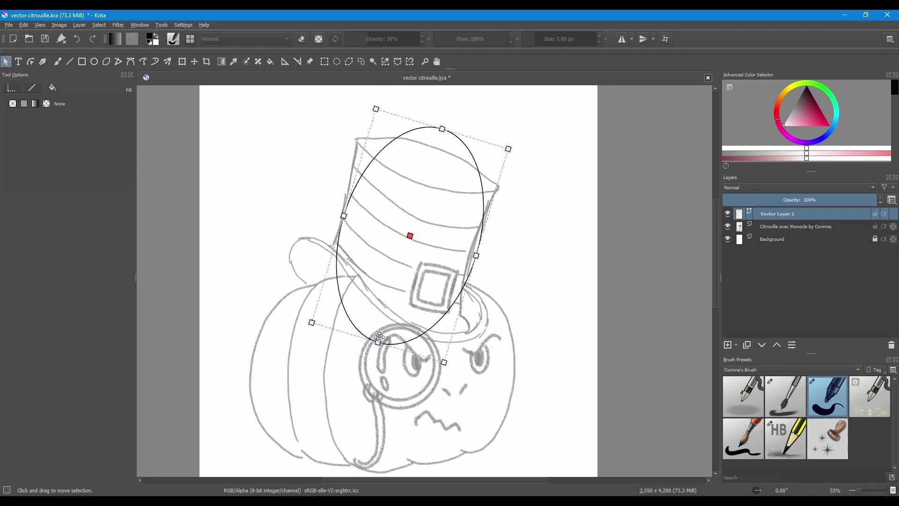
{"action": "left_click_drag", "start_coordinate": [379, 343], "coordinate": [387, 315]}
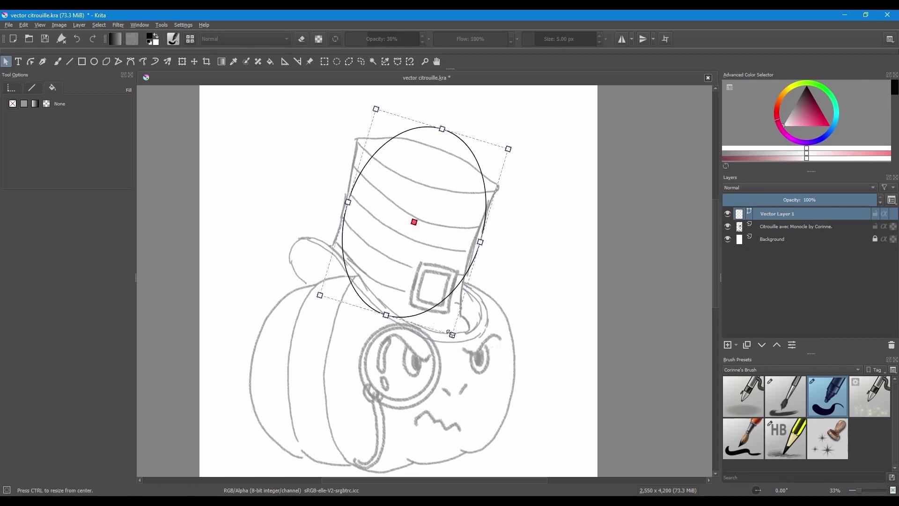
{"action": "left_click_drag", "start_coordinate": [453, 335], "coordinate": [467, 376]}
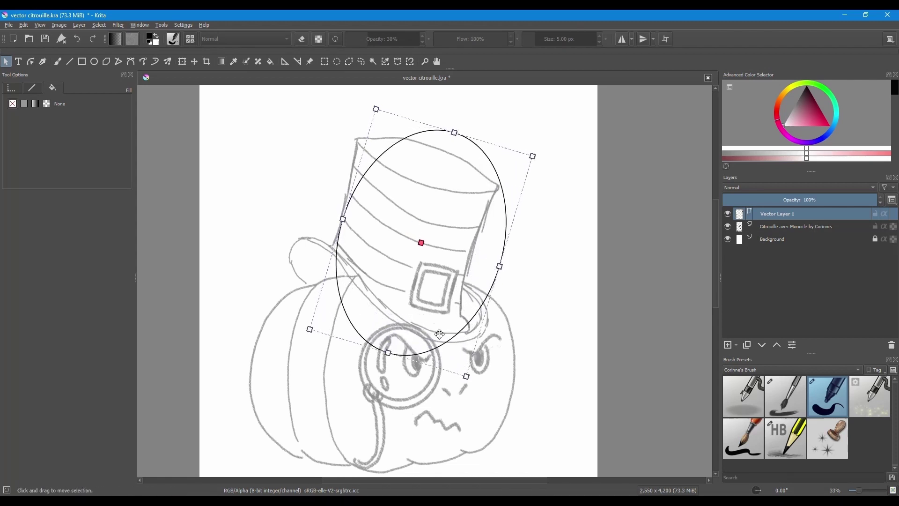
{"action": "left_click_drag", "start_coordinate": [392, 355], "coordinate": [389, 324]}
{"action": "left_click_drag", "start_coordinate": [346, 208], "coordinate": [334, 203]}
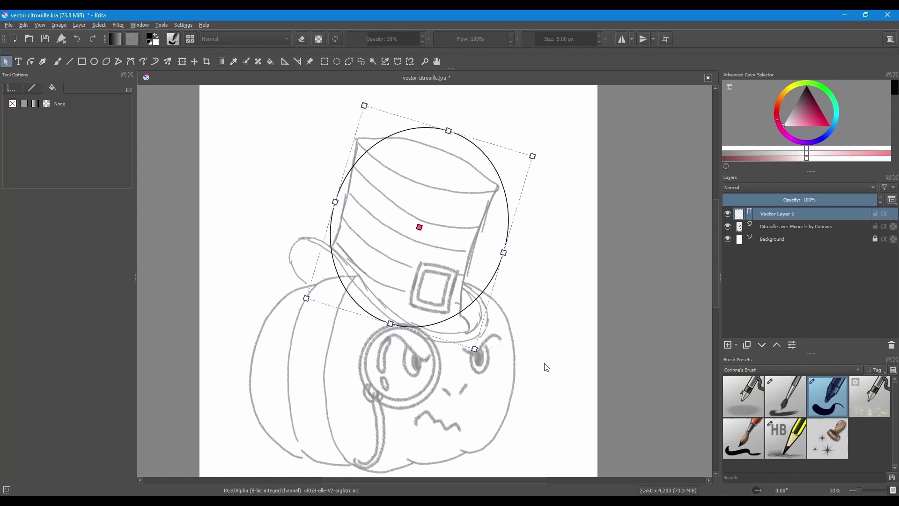
- Convert the ellipse to an editable path and select its top node
{"action": "left_click", "coordinate": [31, 62]}
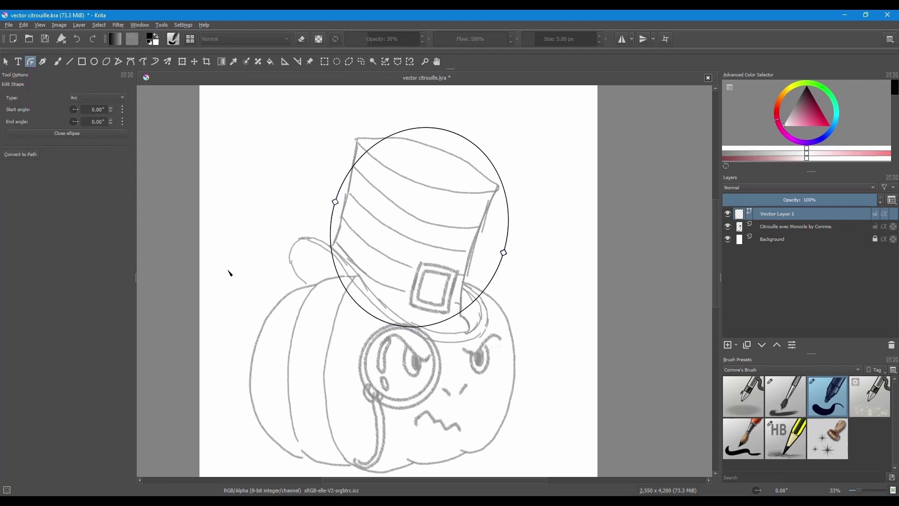
{"action": "left_click", "coordinate": [30, 154]}
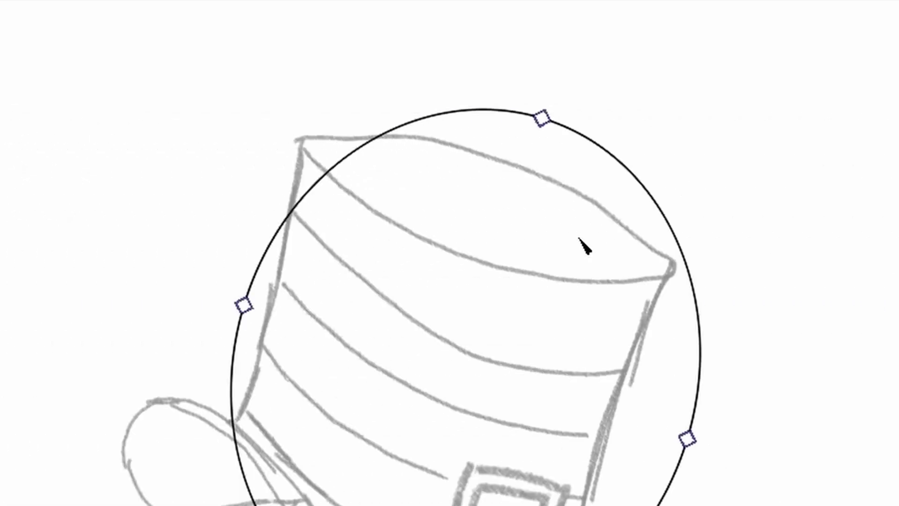
{"action": "left_click", "coordinate": [543, 119]}
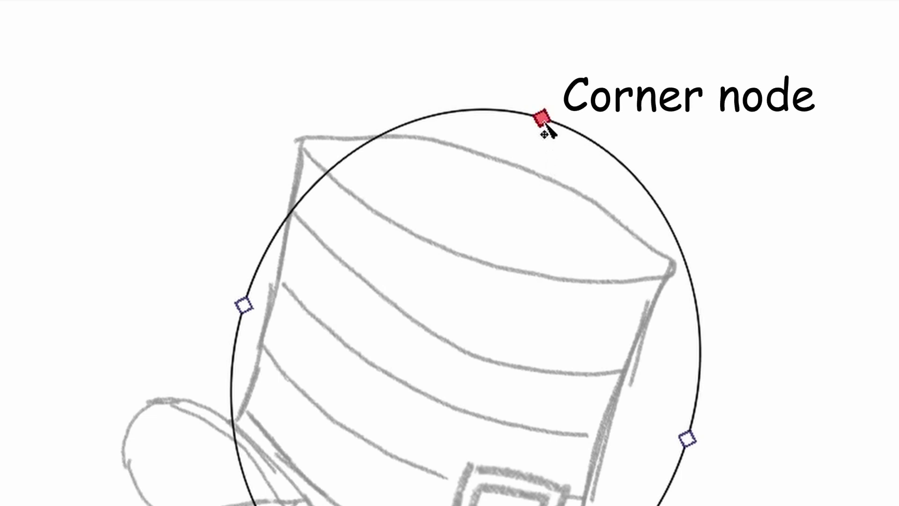
{"action": "left_click", "coordinate": [545, 122]}
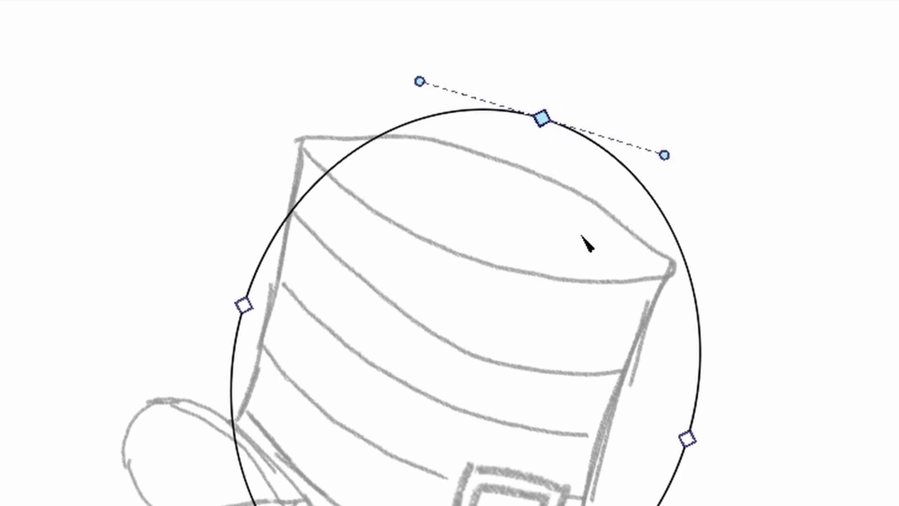
- Try out the top node's curve handles, first as a corner point and then as a smooth point
{"action": "mouse_move", "coordinate": [419, 81]}
{"action": "left_mouse_down"}
{"action": "mouse_move", "coordinate": [441, 47]}
{"action": "mouse_move", "coordinate": [415, 112]}
{"action": "mouse_move", "coordinate": [444, 43]}
{"action": "mouse_move", "coordinate": [414, 89]}
{"action": "left_mouse_up"}
{"action": "left_click_drag", "start_coordinate": [665, 156], "coordinate": [718, 165]}
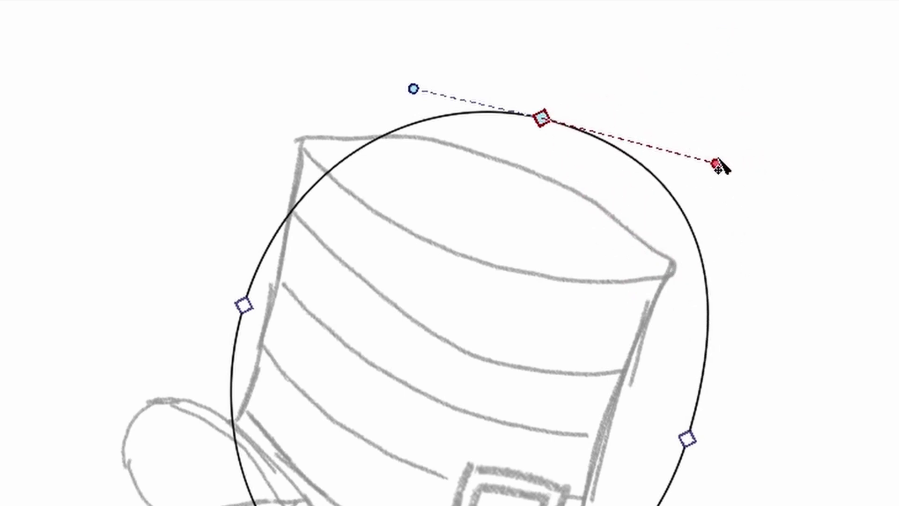
{"action": "left_click_drag", "start_coordinate": [413, 88], "coordinate": [461, 76]}
{"action": "left_click_drag", "start_coordinate": [717, 166], "coordinate": [655, 157]}
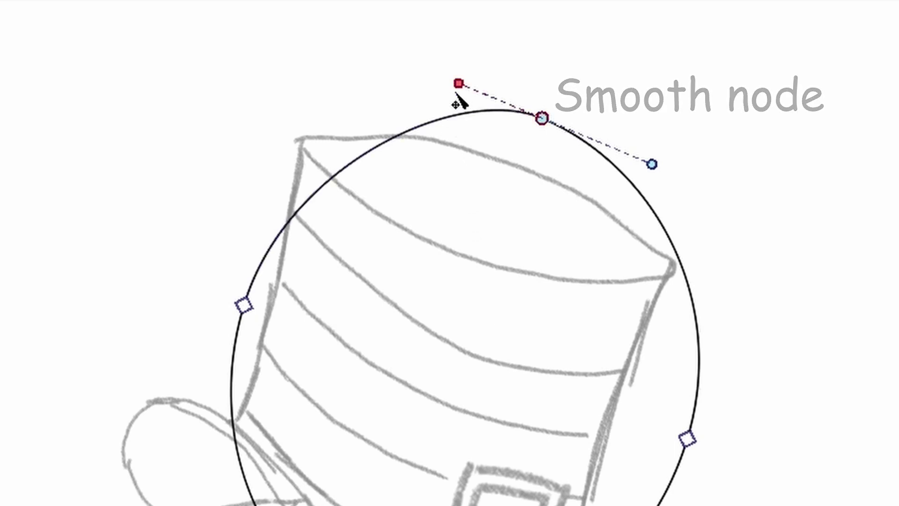
{"action": "mouse_move", "coordinate": [459, 85]}
{"action": "left_mouse_down"}
{"action": "mouse_move", "coordinate": [507, 31]}
{"action": "mouse_move", "coordinate": [468, 71]}
{"action": "mouse_move", "coordinate": [436, 146]}
{"action": "mouse_move", "coordinate": [440, 191]}
{"action": "mouse_move", "coordinate": [416, 112]}
{"action": "mouse_move", "coordinate": [487, 50]}
{"action": "mouse_move", "coordinate": [528, 32]}
{"action": "mouse_move", "coordinate": [464, 82]}
{"action": "mouse_move", "coordinate": [440, 145]}
{"action": "mouse_move", "coordinate": [446, 175]}
{"action": "mouse_move", "coordinate": [442, 89]}
{"action": "left_mouse_up"}
{"action": "left_click_drag", "start_coordinate": [655, 152], "coordinate": [672, 142]}
- Try the top node as a symmetric point by changing the angle and length of its paired handles
{"action": "left_click_drag", "start_coordinate": [447, 100], "coordinate": [492, 101]}
{"action": "left_click_drag", "start_coordinate": [666, 164], "coordinate": [597, 132]}
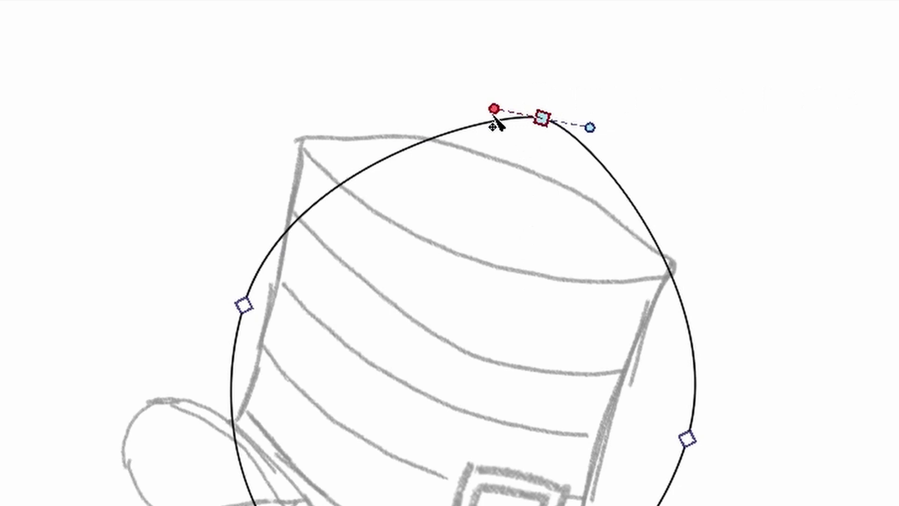
{"action": "left_click_drag", "start_coordinate": [496, 107], "coordinate": [645, 122]}
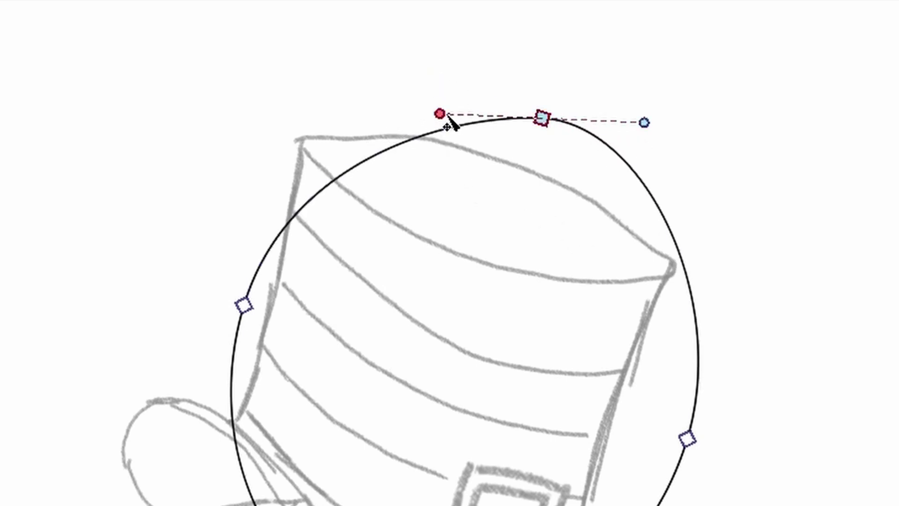
{"action": "mouse_move", "coordinate": [444, 117]}
{"action": "left_mouse_down"}
{"action": "mouse_move", "coordinate": [251, 117]}
{"action": "mouse_move", "coordinate": [427, 114]}
{"action": "left_mouse_up"}
{"action": "left_click_drag", "start_coordinate": [672, 137], "coordinate": [626, 133]}
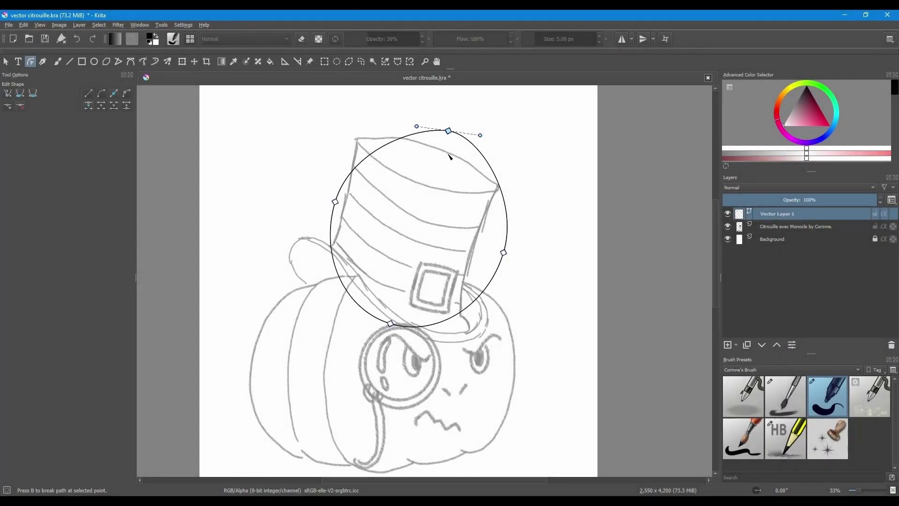
- Move the path's top and right nodes onto the hat's outline and shape their handles along its edges
{"action": "left_click_drag", "start_coordinate": [445, 136], "coordinate": [432, 148]}
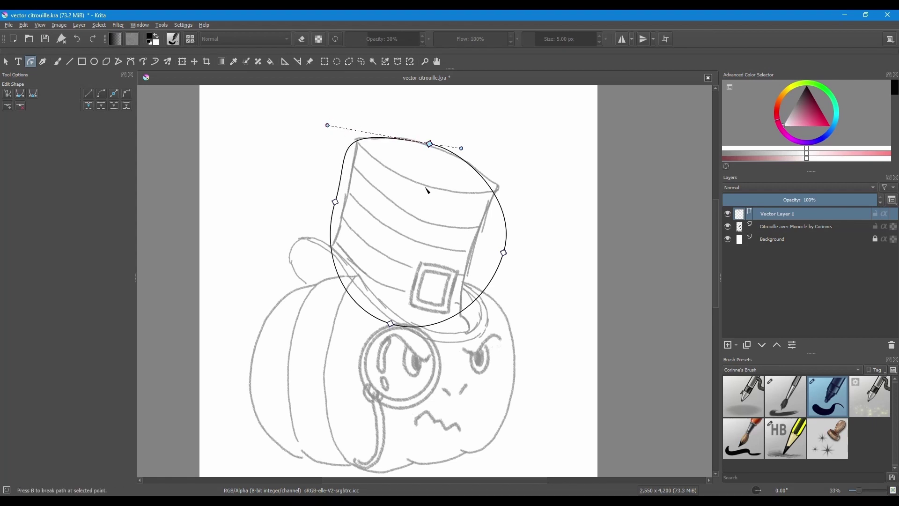
{"action": "left_click_drag", "start_coordinate": [461, 149], "coordinate": [513, 130]}
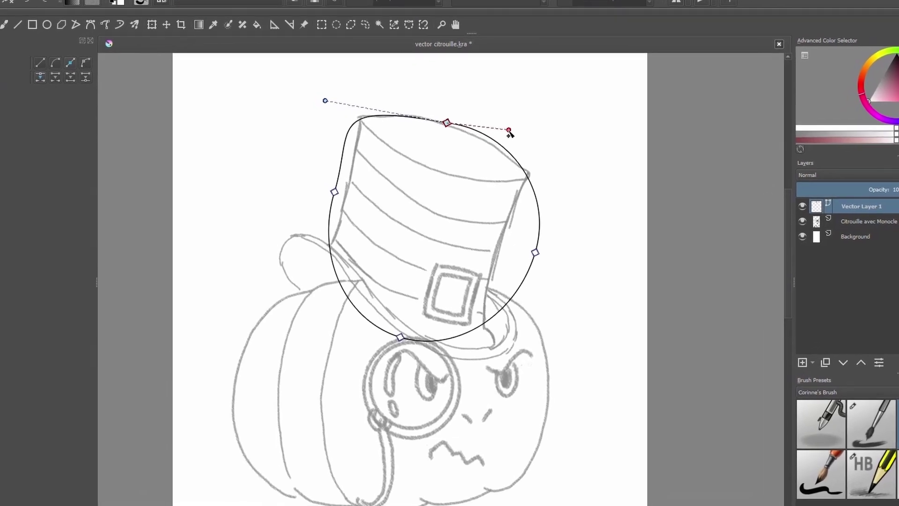
{"action": "mouse_move", "coordinate": [536, 253]}
{"action": "left_mouse_down"}
{"action": "mouse_move", "coordinate": [523, 250]}
{"action": "mouse_move", "coordinate": [541, 247]}
{"action": "left_mouse_up"}
{"action": "left_click_drag", "start_coordinate": [563, 173], "coordinate": [619, 121]}
{"action": "left_click_drag", "start_coordinate": [568, 345], "coordinate": [582, 387]}
{"action": "left_click_drag", "start_coordinate": [601, 250], "coordinate": [579, 251]}
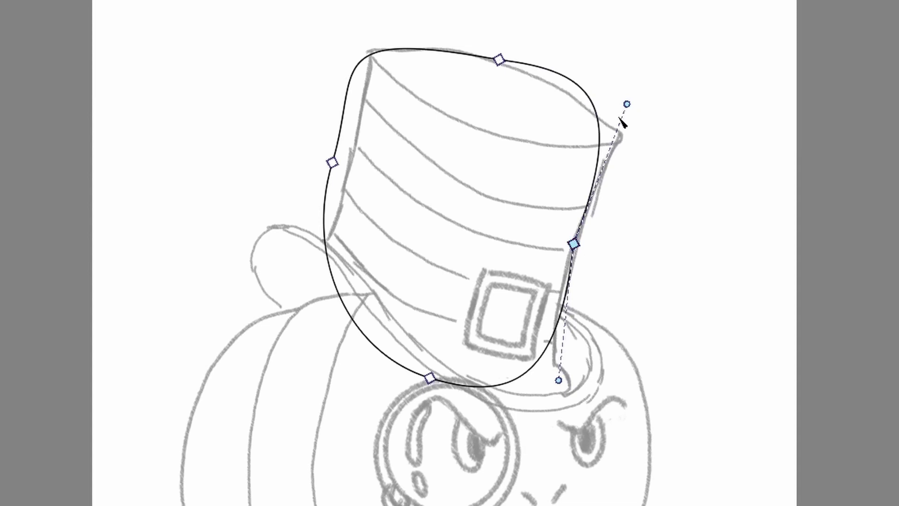
{"action": "left_click_drag", "start_coordinate": [630, 107], "coordinate": [661, 131]}
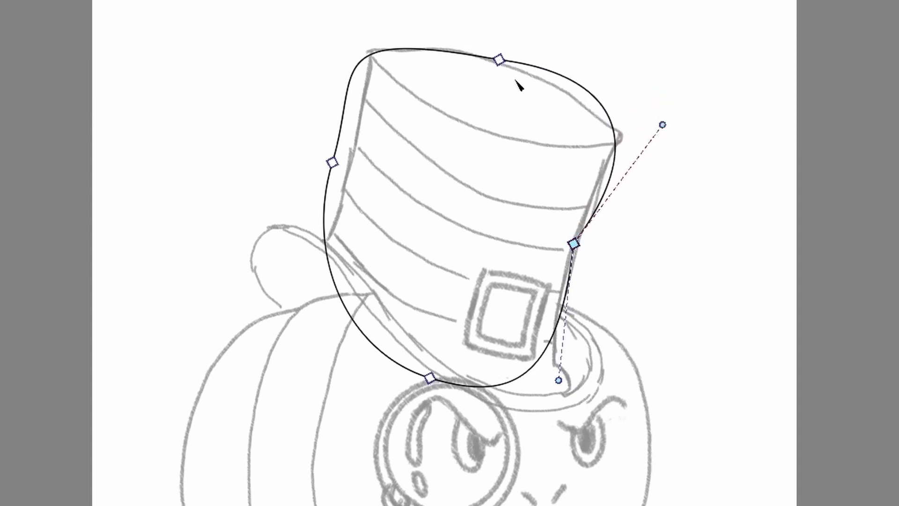
- Reposition the top node on the crown's rim and angle the top and right nodes' handles along the hat's top outline
{"action": "left_click", "coordinate": [499, 60]}
{"action": "left_click_drag", "start_coordinate": [601, 74], "coordinate": [652, 82]}
{"action": "left_click", "coordinate": [574, 244]}
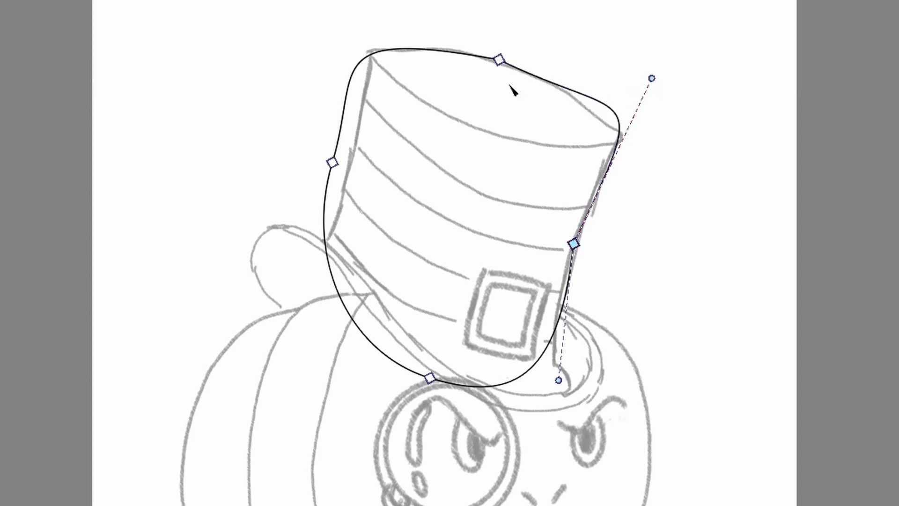
{"action": "left_click", "coordinate": [499, 61]}
{"action": "left_click_drag", "start_coordinate": [636, 127], "coordinate": [636, 164]}
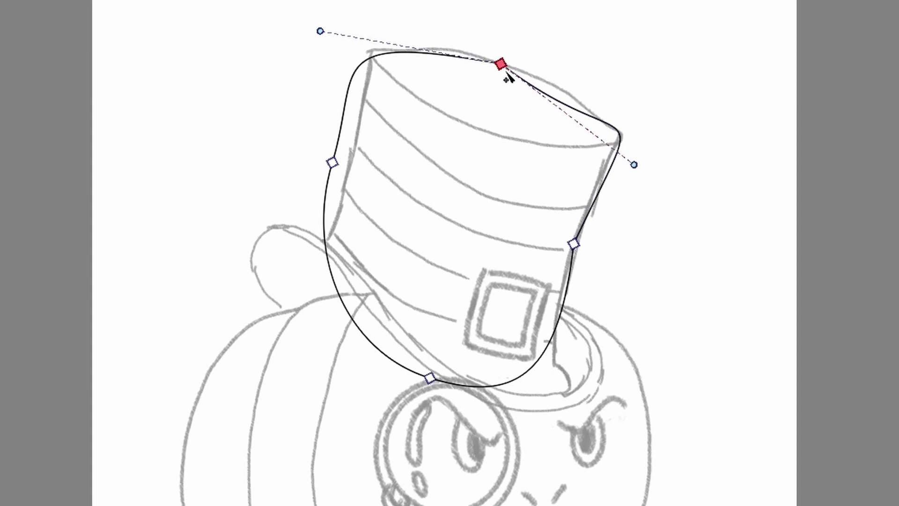
{"action": "left_click_drag", "start_coordinate": [501, 65], "coordinate": [526, 73]}
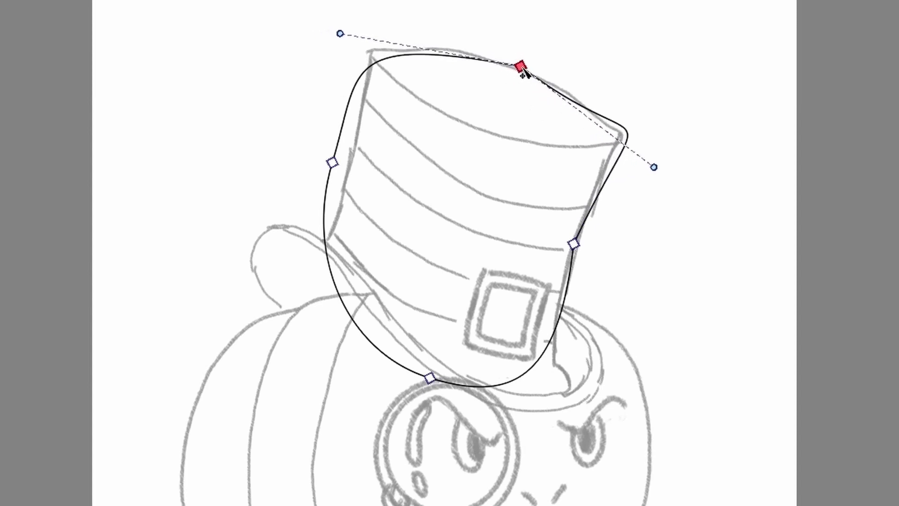
{"action": "left_click_drag", "start_coordinate": [341, 36], "coordinate": [316, 23]}
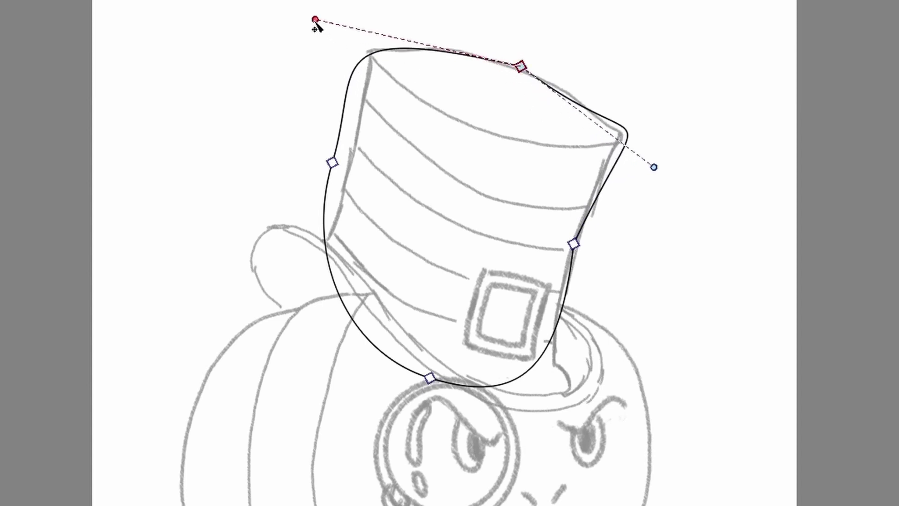
- Move the left node onto the crown's left edge, aligning its upper handle with the edge and extending its lower handle around the brim
{"action": "left_click", "coordinate": [333, 164]}
{"action": "left_click_drag", "start_coordinate": [336, 168], "coordinate": [353, 169]}
{"action": "mouse_move", "coordinate": [379, 69]}
{"action": "left_mouse_down"}
{"action": "mouse_move", "coordinate": [364, 62]}
{"action": "mouse_move", "coordinate": [381, 70]}
{"action": "mouse_move", "coordinate": [388, 57]}
{"action": "left_mouse_up"}
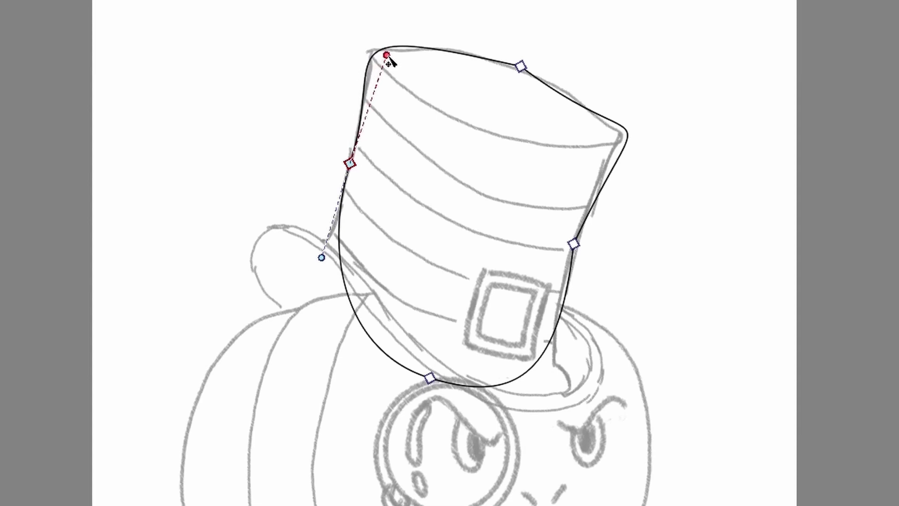
{"action": "left_click_drag", "start_coordinate": [320, 257], "coordinate": [121, 265]}
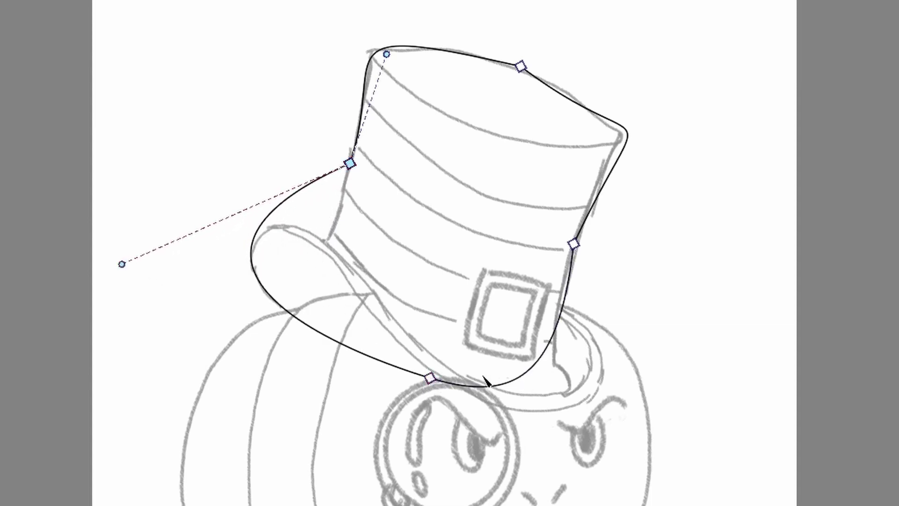
- Extend the bottom node's right handle and swing the right node's lower handle outward to follow the brim's right end
{"action": "left_click", "coordinate": [431, 380]}
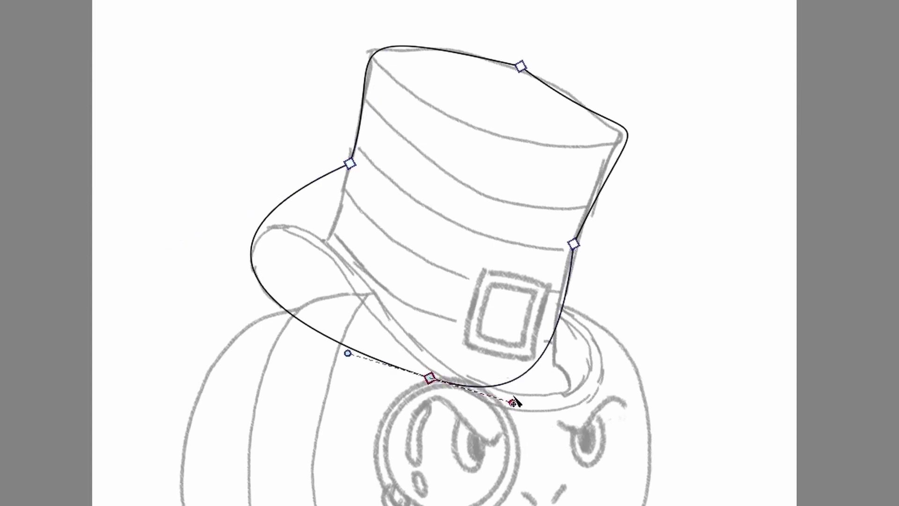
{"action": "left_click_drag", "start_coordinate": [512, 405], "coordinate": [664, 458]}
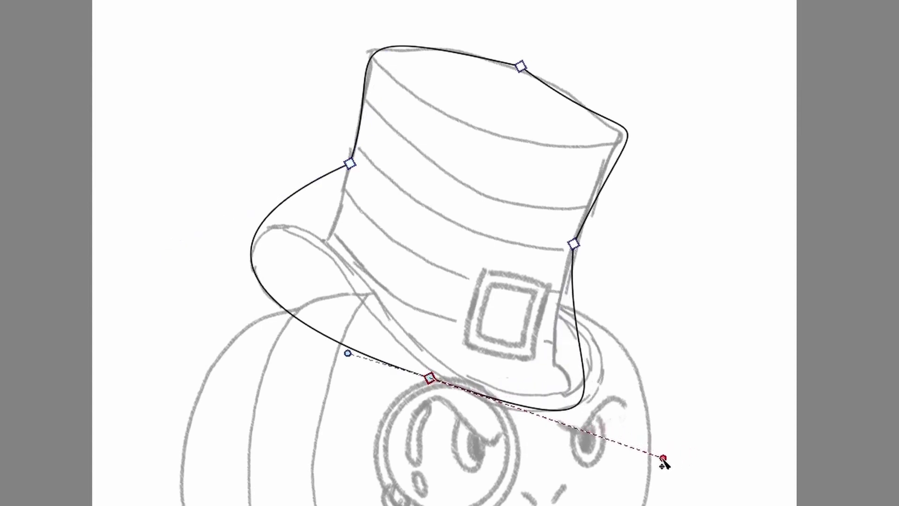
{"action": "left_click", "coordinate": [574, 244]}
{"action": "left_click_drag", "start_coordinate": [558, 377], "coordinate": [602, 381]}
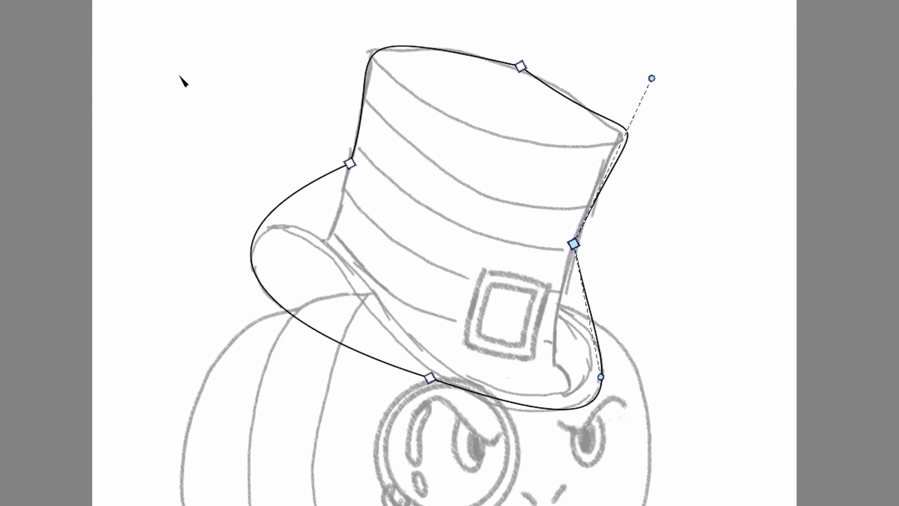
- Convert the left, top, right and bottom corner nodes to smooth nodes
{"action": "left_click", "coordinate": [351, 165], "text": "ctrl"}
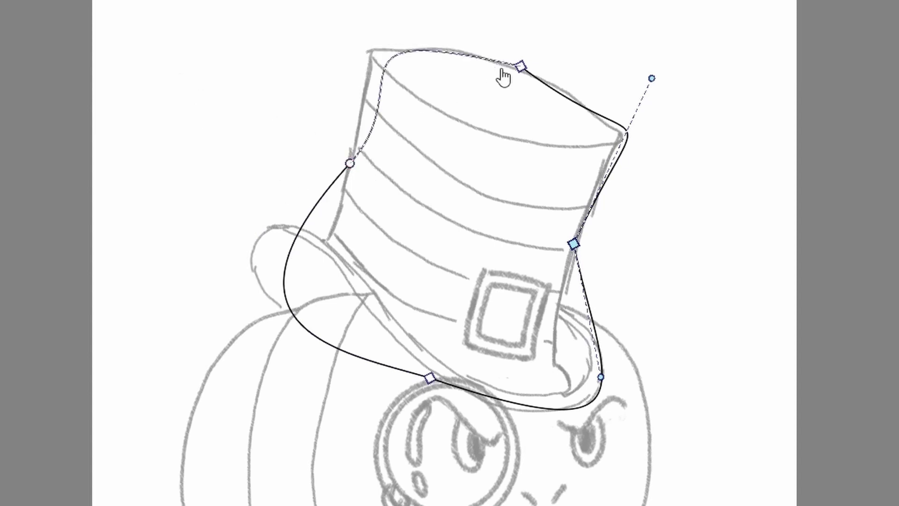
{"action": "left_click", "coordinate": [522, 67], "text": "ctrl"}
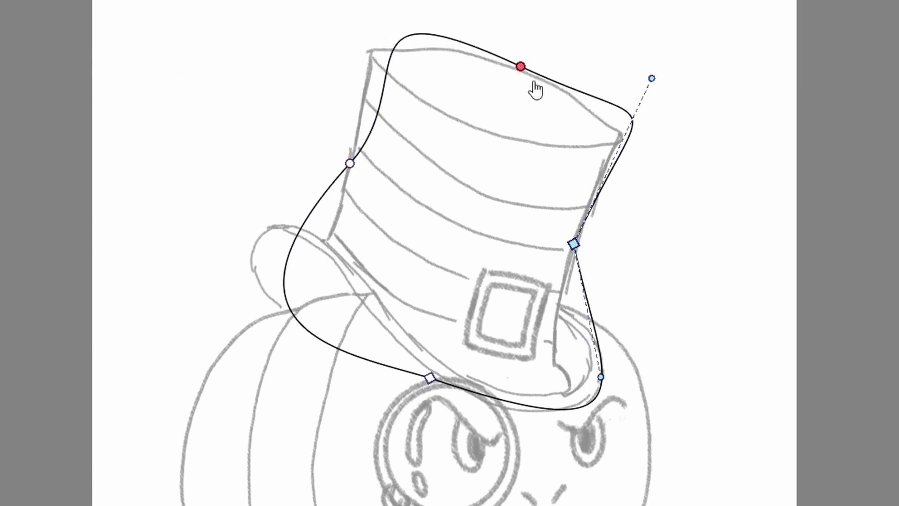
{"action": "left_click", "coordinate": [573, 244], "text": "ctrl"}
{"action": "left_click", "coordinate": [430, 378], "text": "ctrl"}
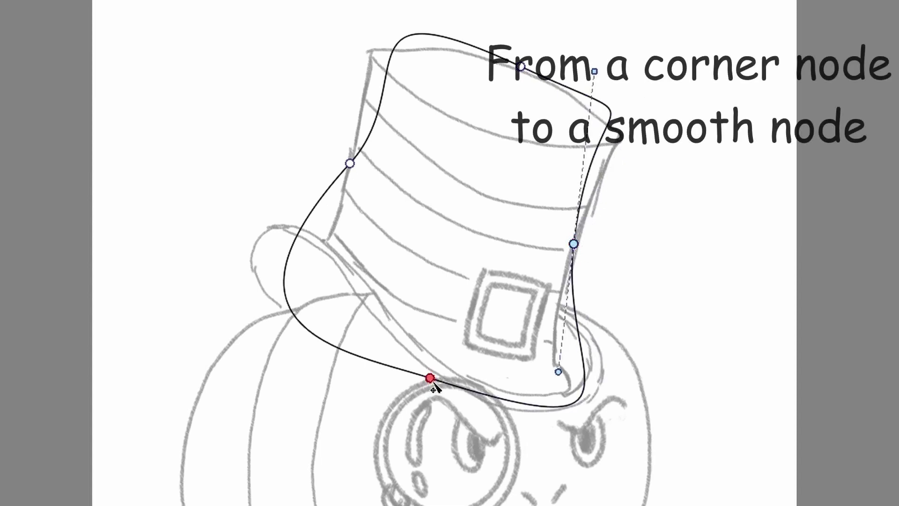
- Bend the path segments directly toward the brim's left end and the crown's two upper corners
{"action": "left_click_drag", "start_coordinate": [288, 303], "coordinate": [255, 272]}
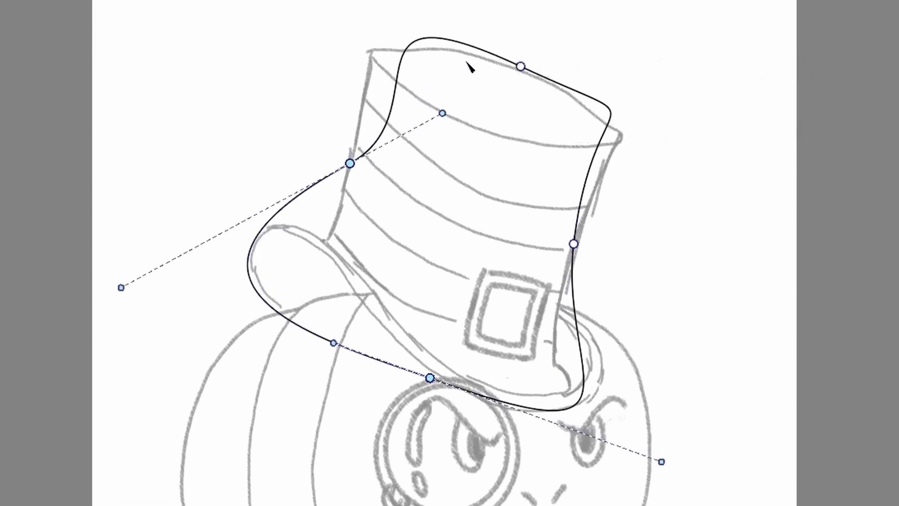
{"action": "left_click_drag", "start_coordinate": [409, 46], "coordinate": [367, 46]}
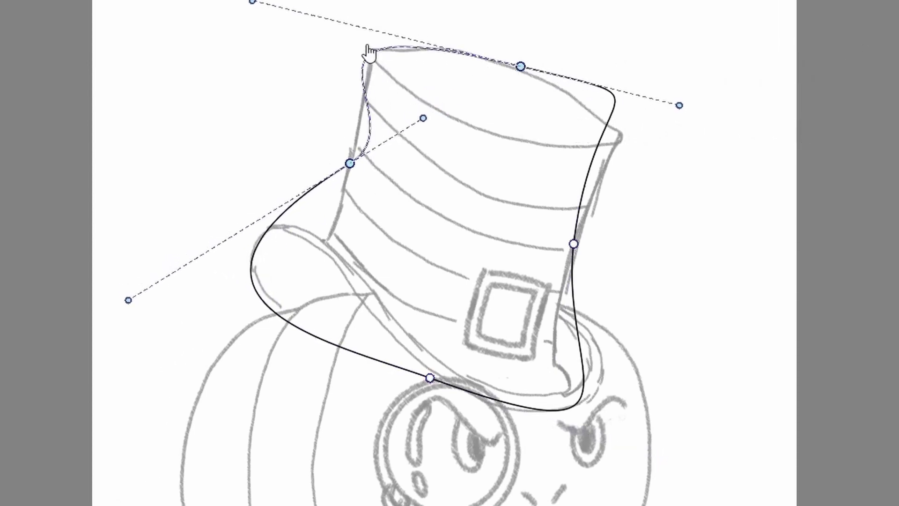
{"action": "left_click_drag", "start_coordinate": [605, 104], "coordinate": [611, 116]}
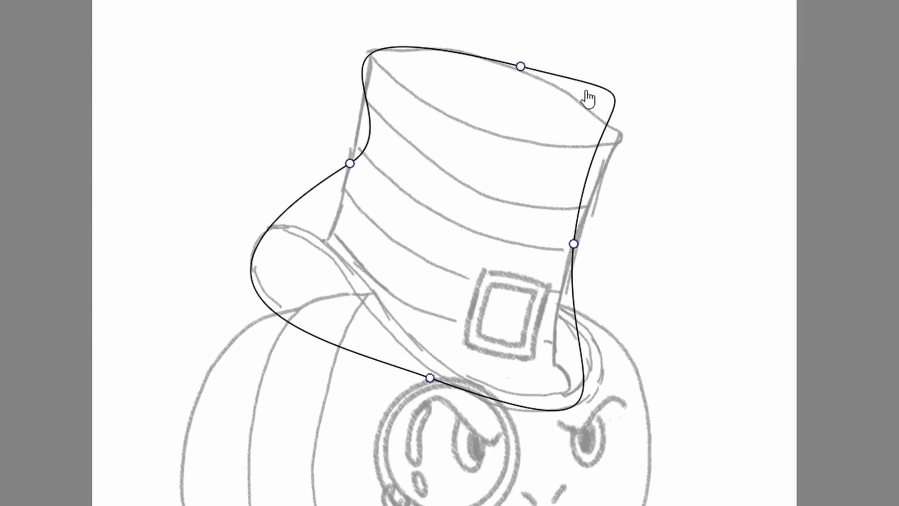
- Readjust the curves and handles of the top, right and bottom smooth nodes to fit the crown's right side and the brim
{"action": "left_click", "coordinate": [615, 104]}
{"action": "left_click_drag", "start_coordinate": [595, 71], "coordinate": [613, 168]}
{"action": "left_click_drag", "start_coordinate": [524, 369], "coordinate": [597, 371]}
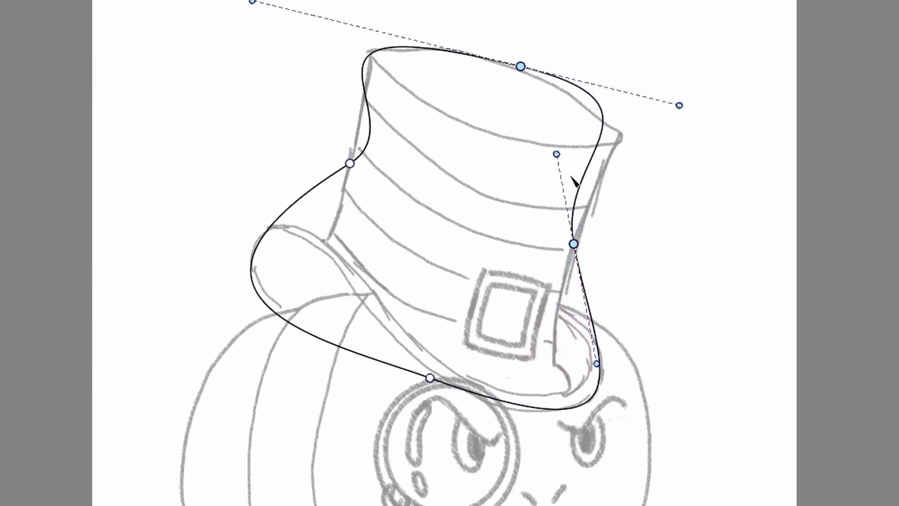
{"action": "left_click_drag", "start_coordinate": [558, 162], "coordinate": [564, 179]}
{"action": "left_click_drag", "start_coordinate": [687, 117], "coordinate": [676, 124]}
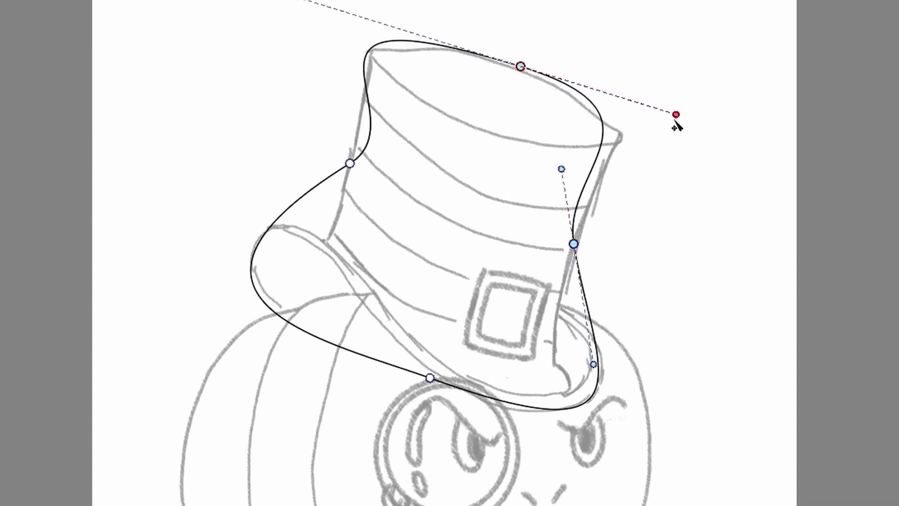
{"action": "left_click_drag", "start_coordinate": [563, 170], "coordinate": [598, 158]}
{"action": "left_click_drag", "start_coordinate": [502, 343], "coordinate": [519, 303]}
{"action": "left_click", "coordinate": [405, 343]}
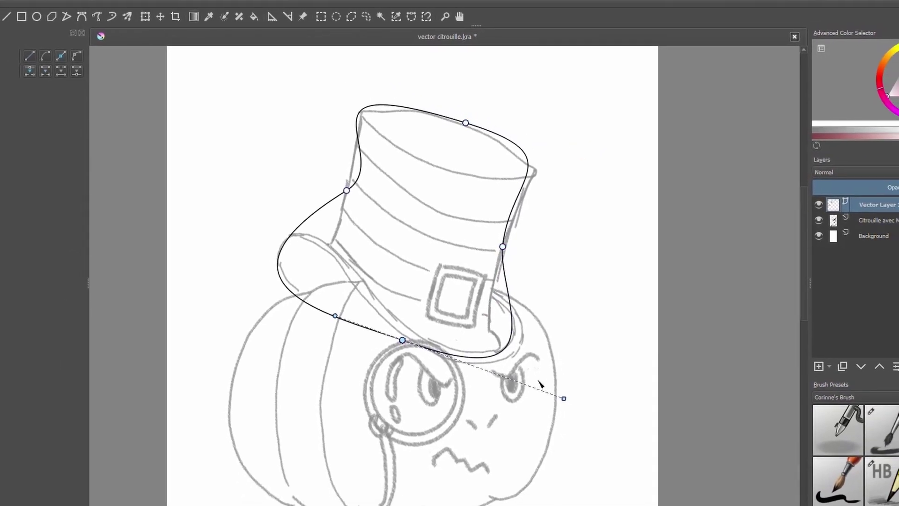
{"action": "left_click_drag", "start_coordinate": [570, 402], "coordinate": [600, 413]}
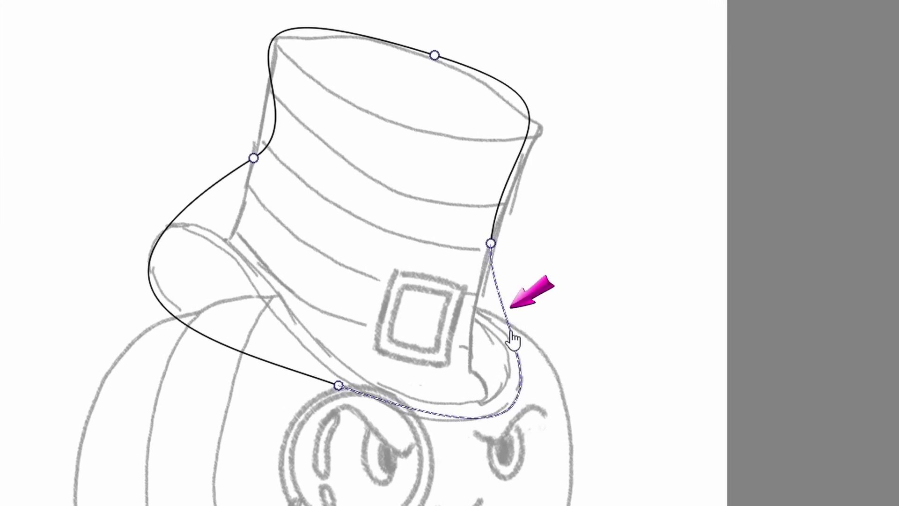
- Add a node on the lower right segment, move it to the crown-brim junction and curve its lower handle around the brim
{"action": "left_click", "coordinate": [512, 333]}
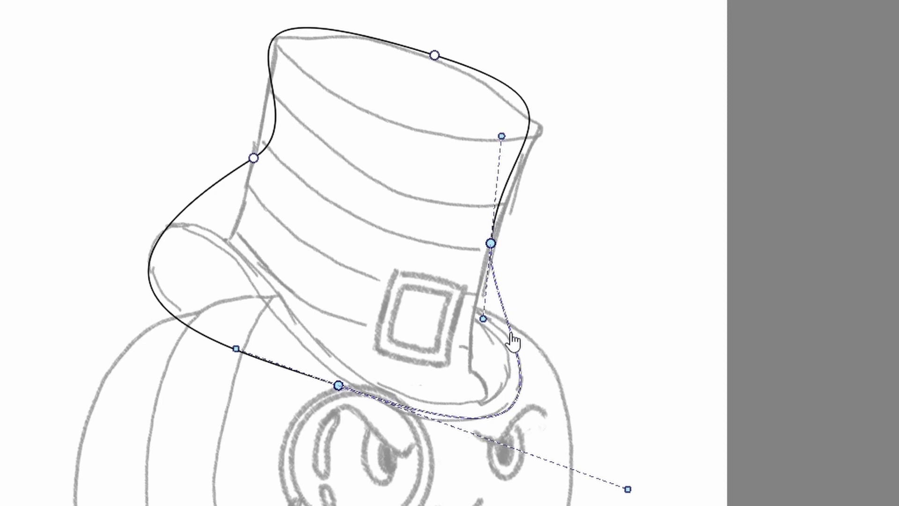
{"action": "double_click", "coordinate": [511, 332]}
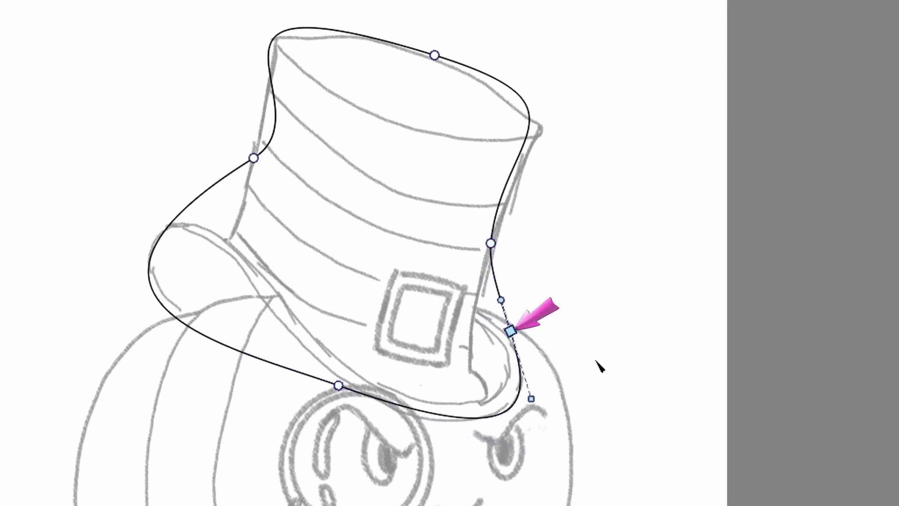
{"action": "left_click_drag", "start_coordinate": [511, 332], "coordinate": [483, 326]}
{"action": "left_click_drag", "start_coordinate": [500, 389], "coordinate": [553, 387]}
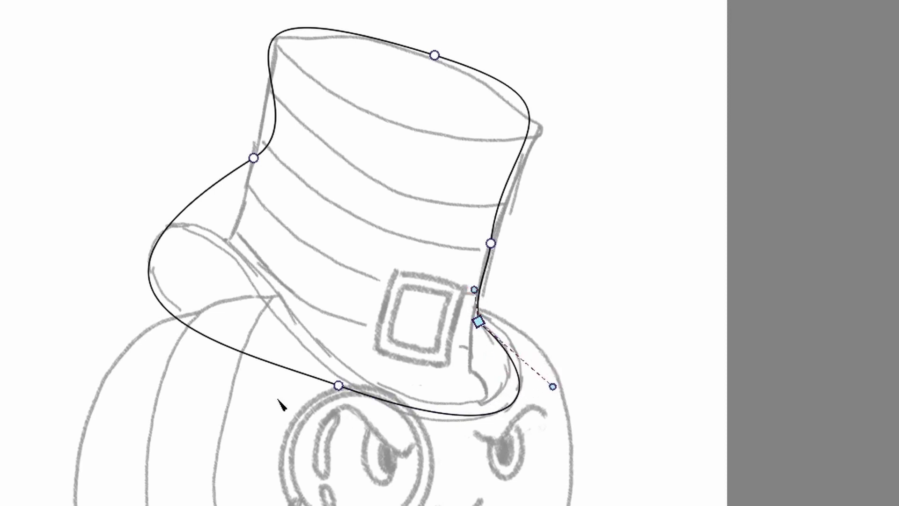
- Add a node on the lower left segment, move it to the left crown-brim junction and swing its outer handle toward the brim
{"action": "left_click", "coordinate": [190, 210]}
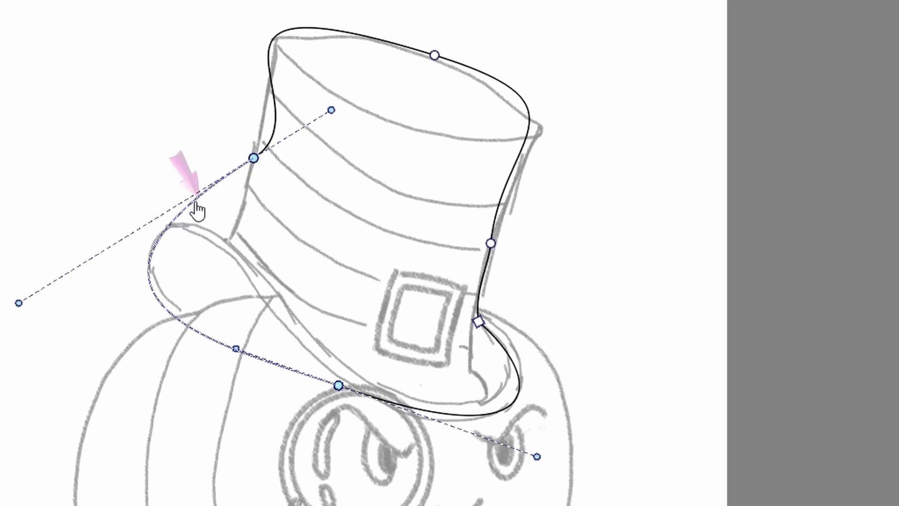
{"action": "double_click", "coordinate": [195, 202]}
{"action": "left_click_drag", "start_coordinate": [197, 204], "coordinate": [232, 236]}
{"action": "left_click_drag", "start_coordinate": [123, 341], "coordinate": [61, 234]}
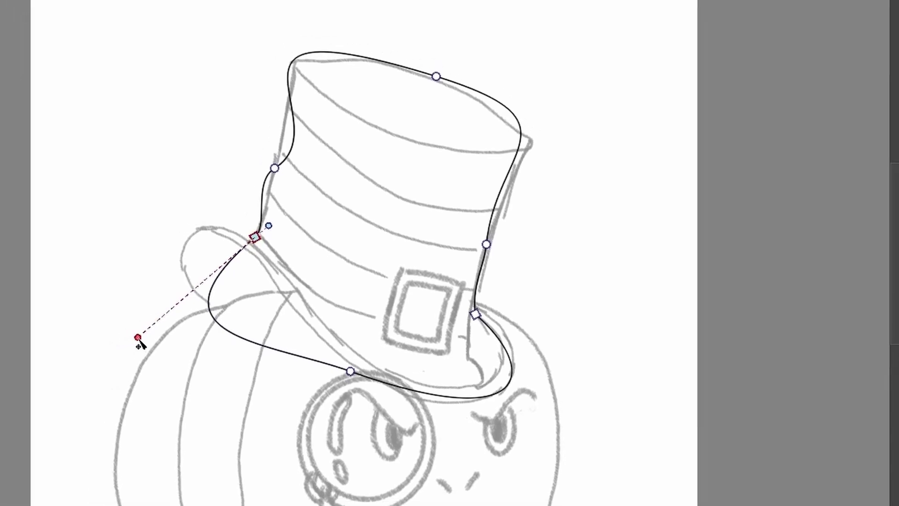
{"action": "mouse_move", "coordinate": [130, 238]}
{"action": "left_mouse_down"}
{"action": "mouse_move", "coordinate": [119, 231]}
{"action": "mouse_move", "coordinate": [120, 239]}
{"action": "left_mouse_up"}
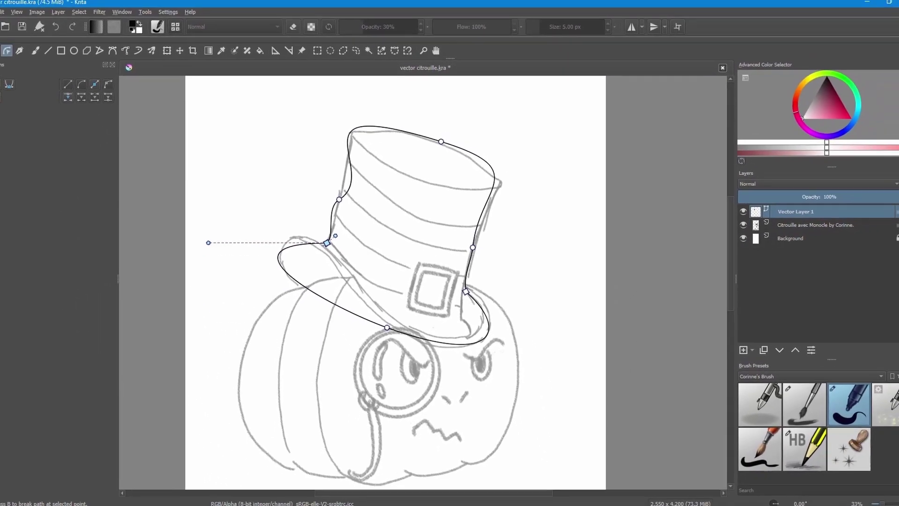
- Add nodes at the crown's upper left and upper right corners and place them on the sketched corners
{"action": "double_click", "coordinate": [345, 122]}
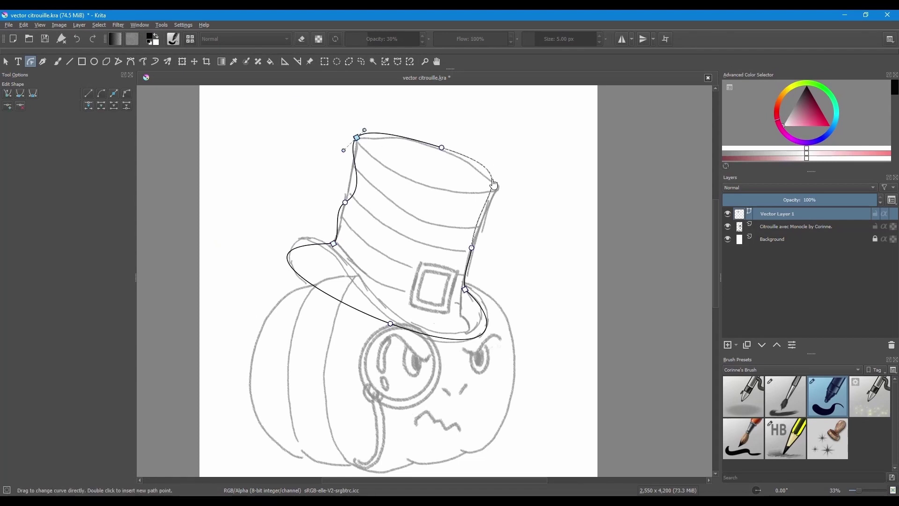
{"action": "double_click", "coordinate": [493, 180]}
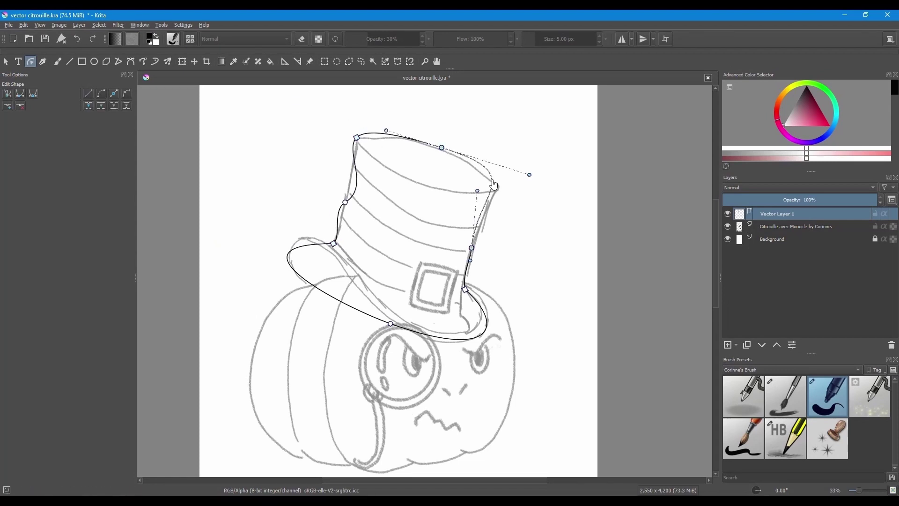
{"action": "left_click_drag", "start_coordinate": [492, 181], "coordinate": [497, 188]}
{"action": "left_click_drag", "start_coordinate": [357, 138], "coordinate": [356, 139]}
- Straighten the crown's left edge with the left node's handle and reposition the left junction node and its outer handle
{"action": "left_click", "coordinate": [345, 202]}
{"action": "left_click_drag", "start_coordinate": [372, 188], "coordinate": [358, 177]}
{"action": "left_click_drag", "start_coordinate": [333, 243], "coordinate": [335, 243]}
{"action": "mouse_move", "coordinate": [220, 242]}
{"action": "left_mouse_down"}
{"action": "mouse_move", "coordinate": [248, 239]}
{"action": "mouse_move", "coordinate": [220, 238]}
{"action": "left_mouse_up"}
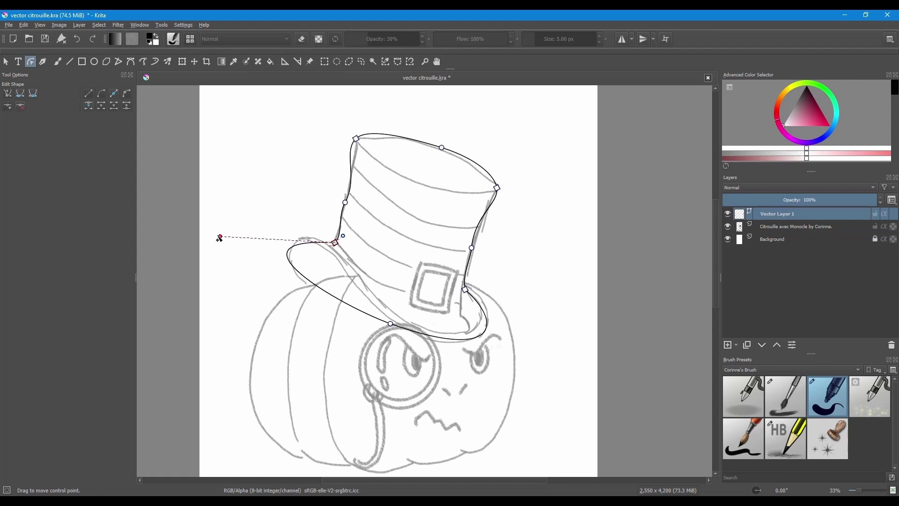
{"action": "left_click_drag", "start_coordinate": [335, 242], "coordinate": [325, 242]}
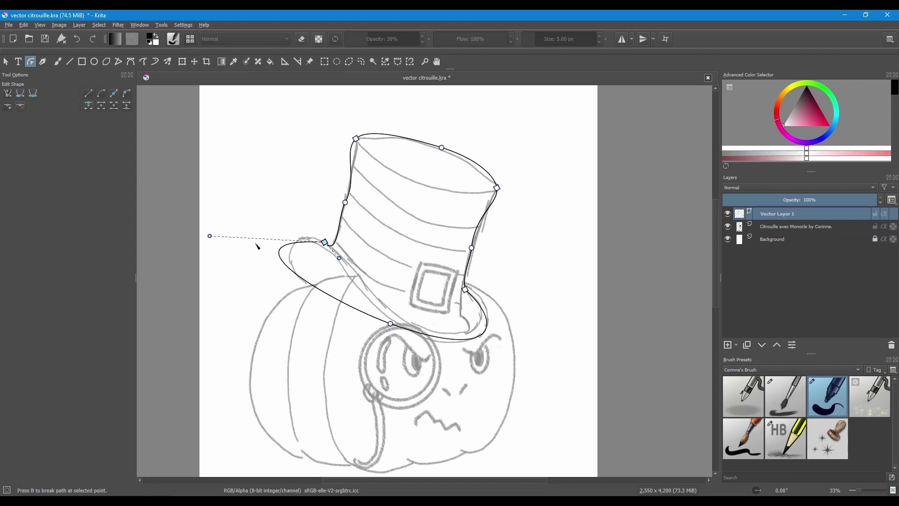
- Fit the path to the left part of the brim's edge by adjusting the left junction and bottom nodes and their handles
{"action": "left_click_drag", "start_coordinate": [210, 236], "coordinate": [237, 249]}
{"action": "left_click_drag", "start_coordinate": [390, 324], "coordinate": [389, 319]}
{"action": "left_click_drag", "start_coordinate": [338, 307], "coordinate": [354, 280]}
{"action": "left_click_drag", "start_coordinate": [325, 242], "coordinate": [323, 240]}
{"action": "left_click_drag", "start_coordinate": [235, 248], "coordinate": [305, 256]}
- Refine the brim's lower right curve by adjusting the bottom node, its handles and the right junction node
{"action": "left_click_drag", "start_coordinate": [389, 320], "coordinate": [384, 316]}
{"action": "left_click_drag", "start_coordinate": [458, 397], "coordinate": [462, 372]}
{"action": "left_click_drag", "start_coordinate": [479, 326], "coordinate": [488, 326]}
{"action": "left_click_drag", "start_coordinate": [465, 290], "coordinate": [466, 289]}
{"action": "left_click_drag", "start_coordinate": [341, 284], "coordinate": [349, 281]}
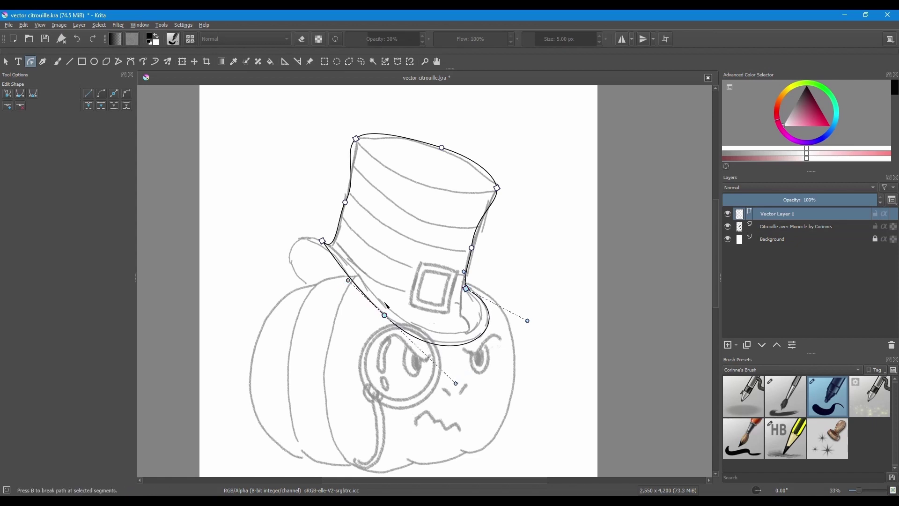
- Move the left junction node out to the brim's upper left edge and realign the bottom node's left handle
{"action": "mouse_move", "coordinate": [323, 241]}
{"action": "left_mouse_down"}
{"action": "mouse_move", "coordinate": [305, 240]}
{"action": "mouse_move", "coordinate": [338, 244]}
{"action": "mouse_move", "coordinate": [299, 239]}
{"action": "mouse_move", "coordinate": [340, 243]}
{"action": "left_mouse_up"}
{"action": "left_click", "coordinate": [385, 315]}
{"action": "left_click_drag", "start_coordinate": [349, 281], "coordinate": [344, 282]}
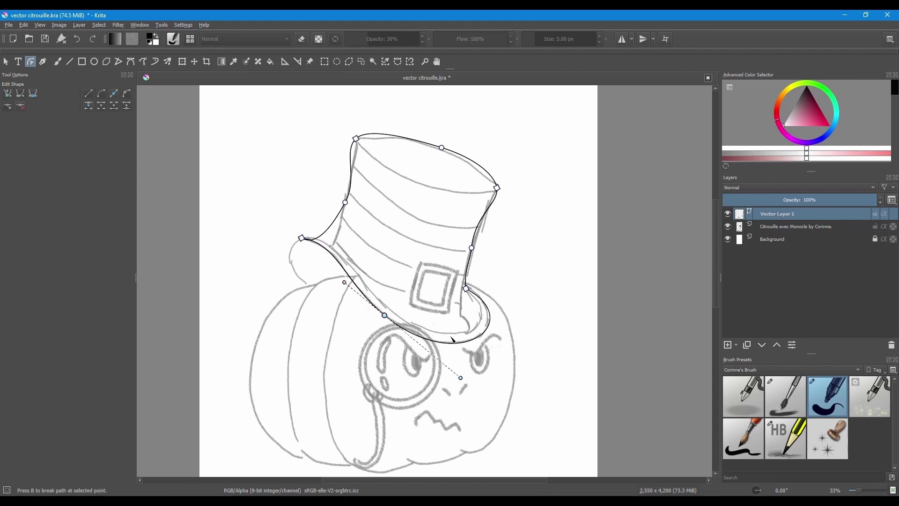
- Nudge the crown's upper left and upper right corner nodes onto the sketched corners
{"action": "left_click", "coordinate": [472, 248]}
{"action": "left_click_drag", "start_coordinate": [497, 188], "coordinate": [495, 184]}
{"action": "left_click_drag", "start_coordinate": [356, 139], "coordinate": [350, 153]}
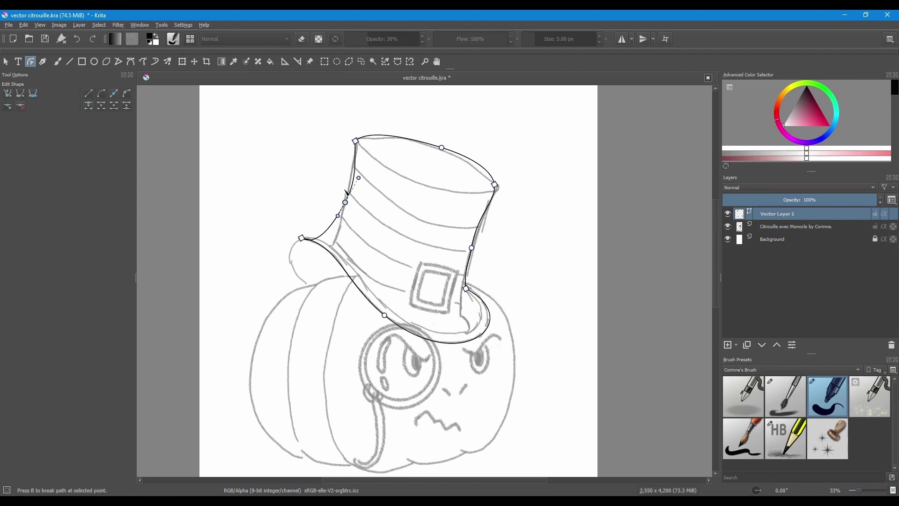
- Shape the lower left side and add a node at the left crown-brim junction, adjusting its handles to the outline
{"action": "left_click_drag", "start_coordinate": [330, 230], "coordinate": [332, 231]}
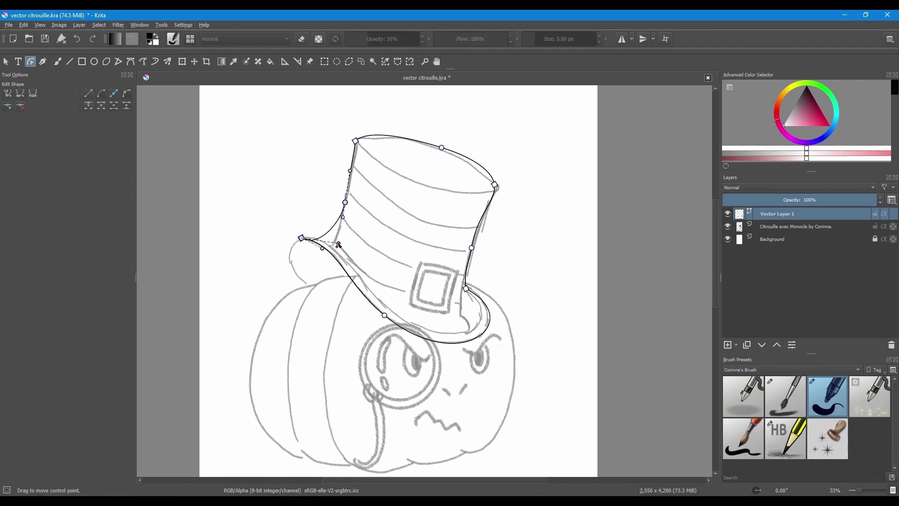
{"action": "left_click_drag", "start_coordinate": [340, 249], "coordinate": [339, 236]}
{"action": "double_click", "coordinate": [329, 231]}
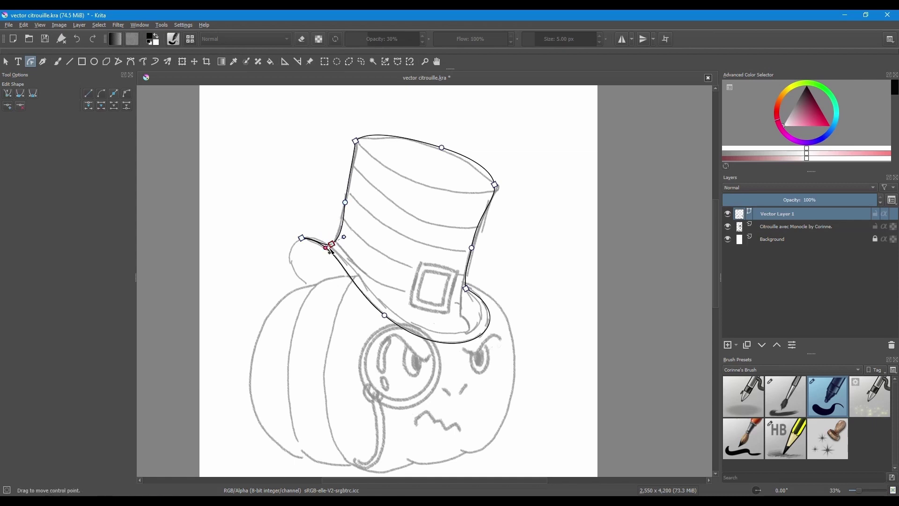
{"action": "left_click_drag", "start_coordinate": [345, 238], "coordinate": [342, 233]}
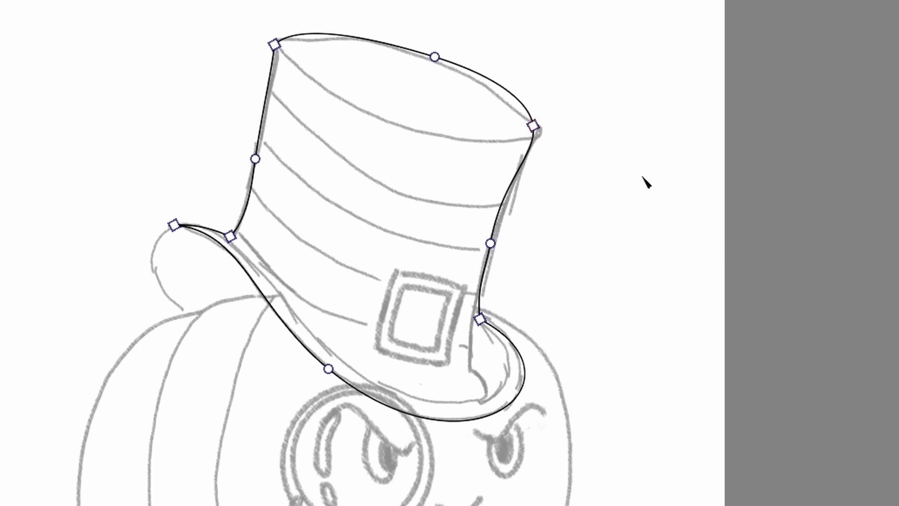
- Convert the crown's upper left and upper right corner nodes to line points
{"action": "left_click", "coordinate": [533, 126]}
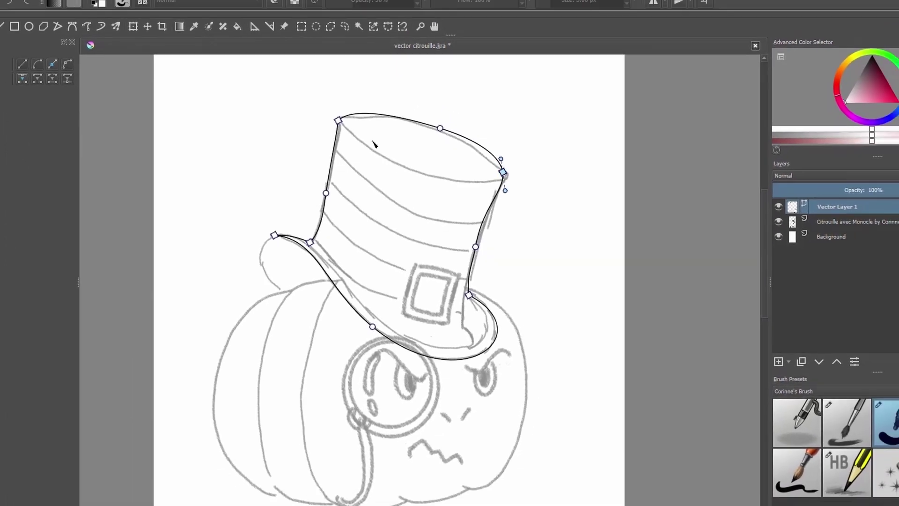
{"action": "left_click", "coordinate": [331, 111]}
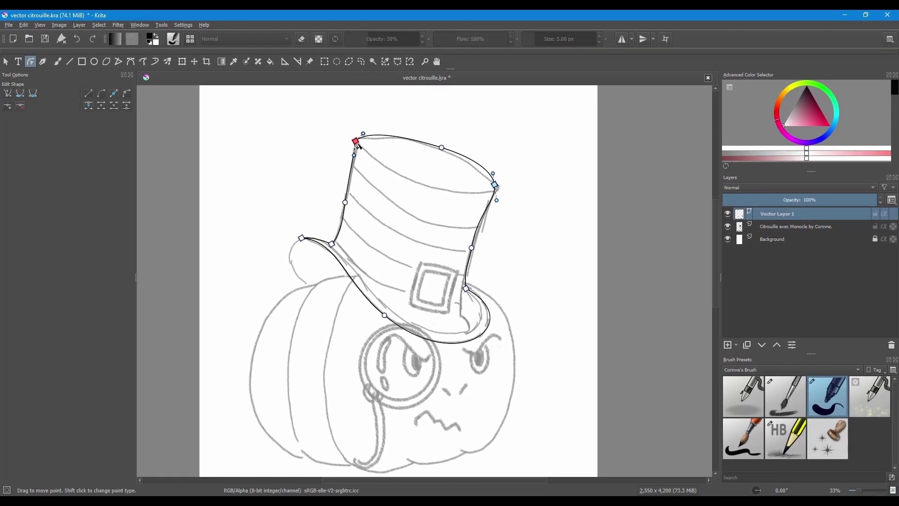
{"action": "left_click", "coordinate": [114, 94]}
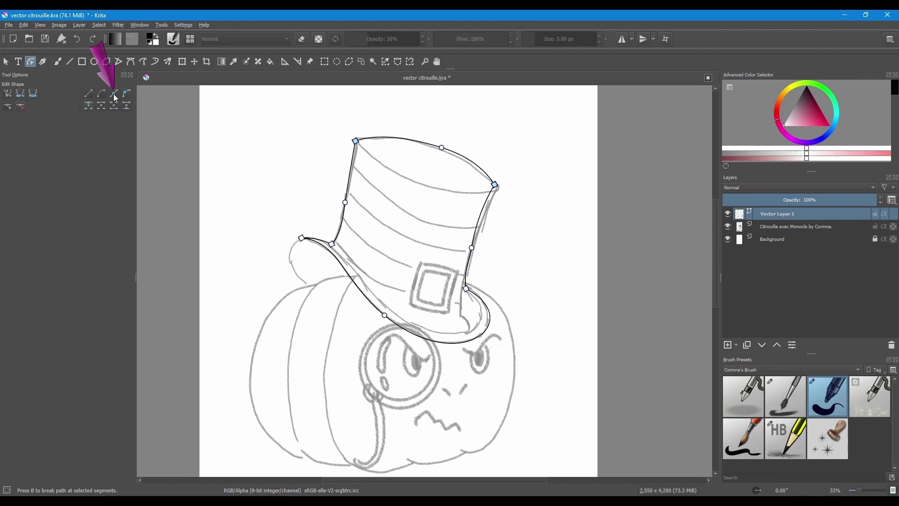
{"action": "scroll", "coordinate": [520, 181], "scroll_direction": "up", "scroll_amount": 1}
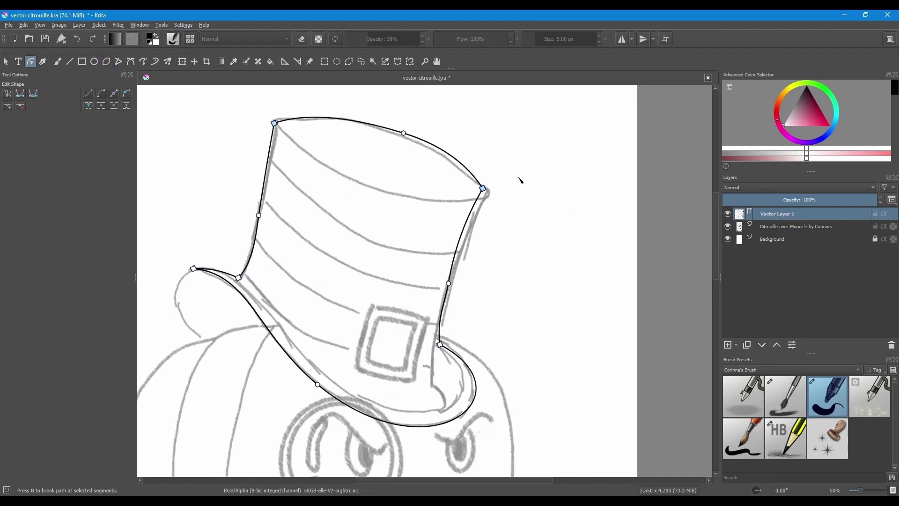
- Nudge the crown's upper corner and top edge nodes onto the sketched outline, checking the shape with the sketch layer hidden and reshown
{"action": "left_click_drag", "start_coordinate": [483, 188], "coordinate": [486, 191]}
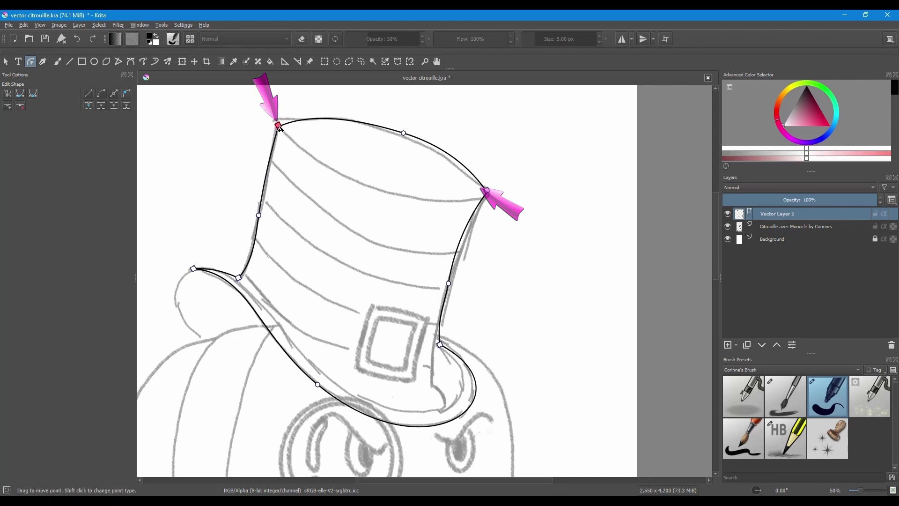
{"action": "left_click_drag", "start_coordinate": [279, 126], "coordinate": [277, 122]}
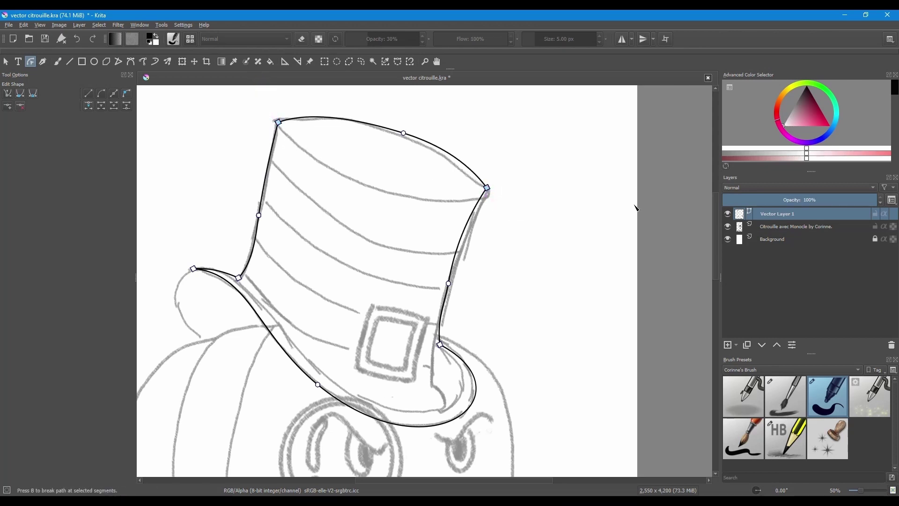
{"action": "left_click_drag", "start_coordinate": [486, 189], "coordinate": [486, 194]}
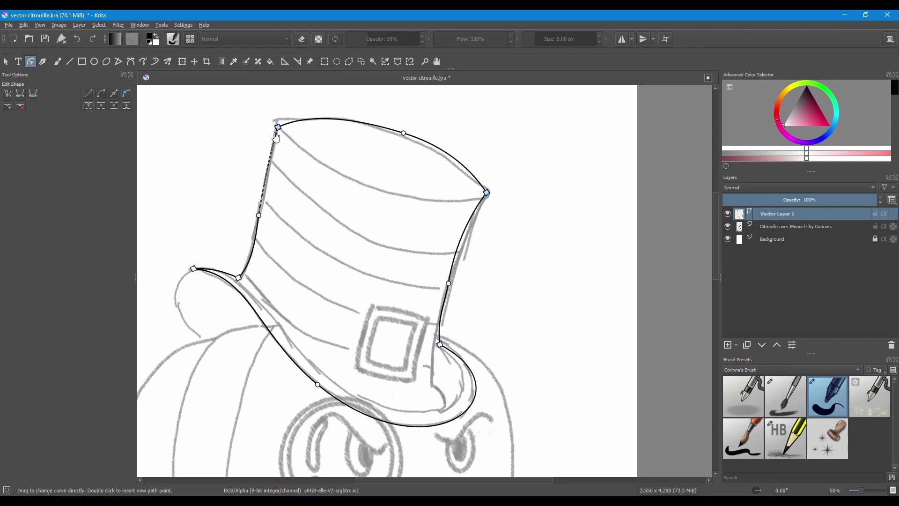
{"action": "left_click", "coordinate": [403, 133]}
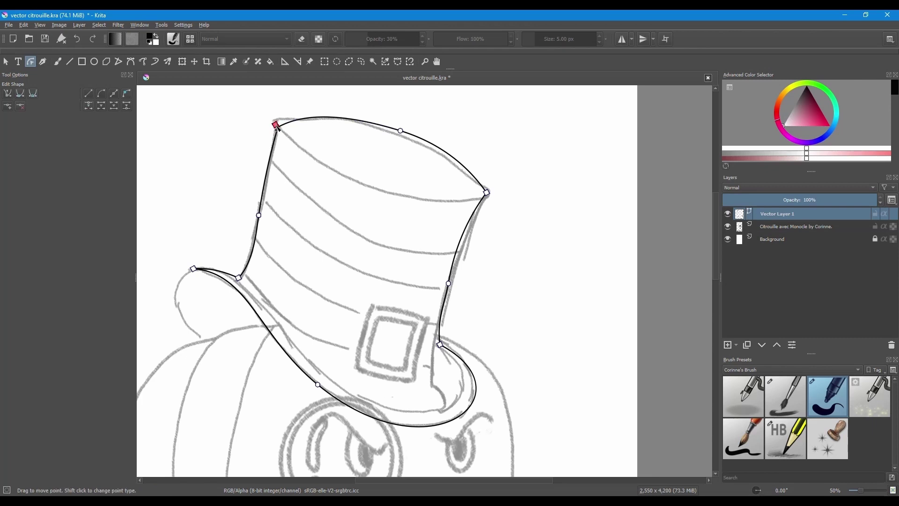
{"action": "left_click_drag", "start_coordinate": [276, 127], "coordinate": [278, 124]}
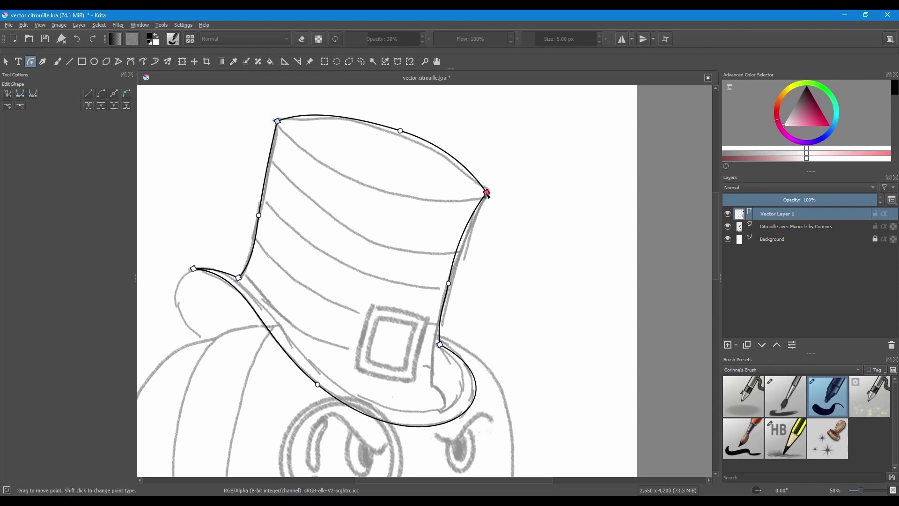
{"action": "left_click_drag", "start_coordinate": [490, 195], "coordinate": [491, 197]}
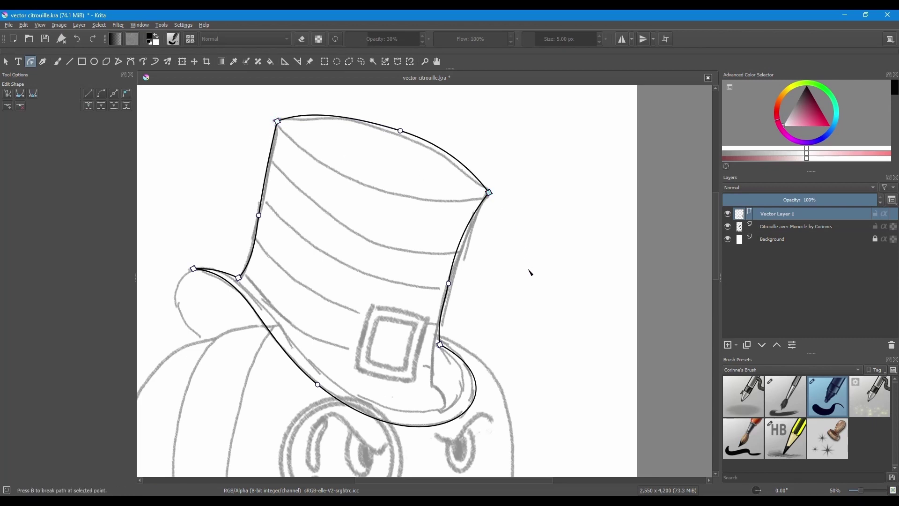
{"action": "scroll", "coordinate": [531, 273], "scroll_direction": "down", "scroll_amount": 1}
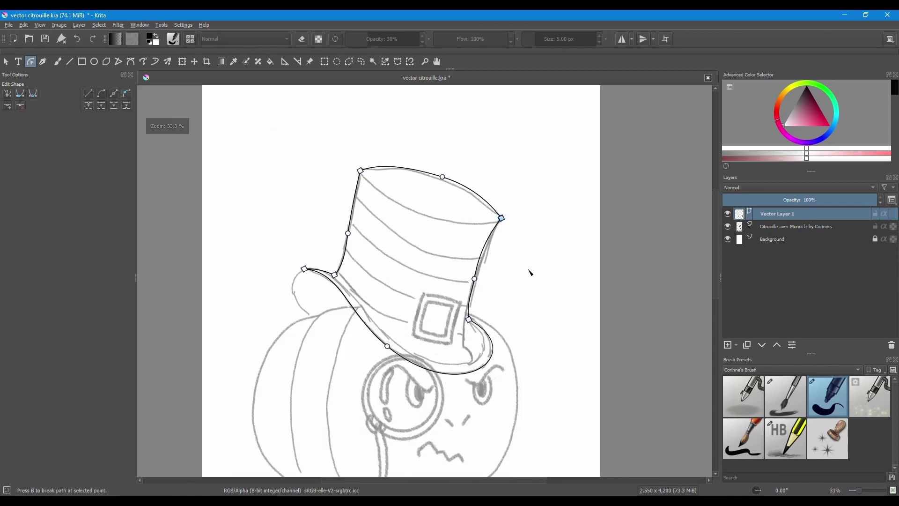
{"action": "left_click", "coordinate": [728, 227]}
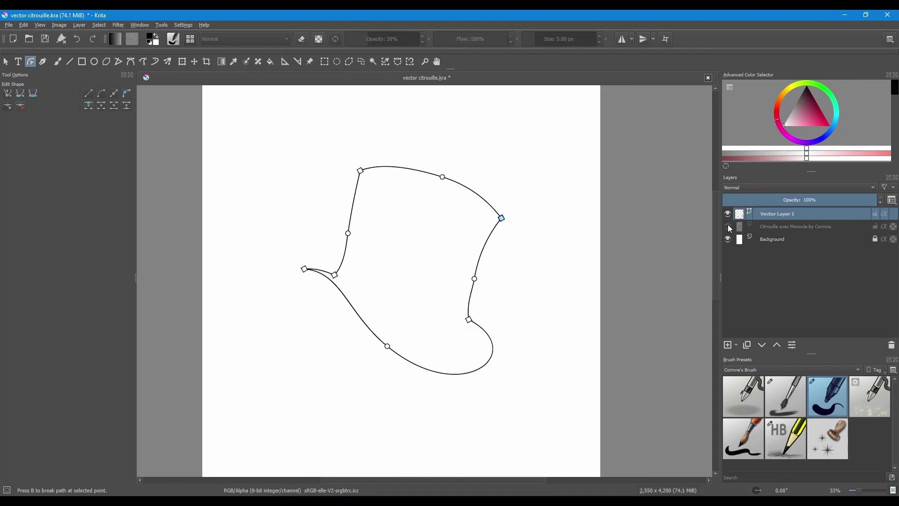
{"action": "left_click", "coordinate": [728, 227]}
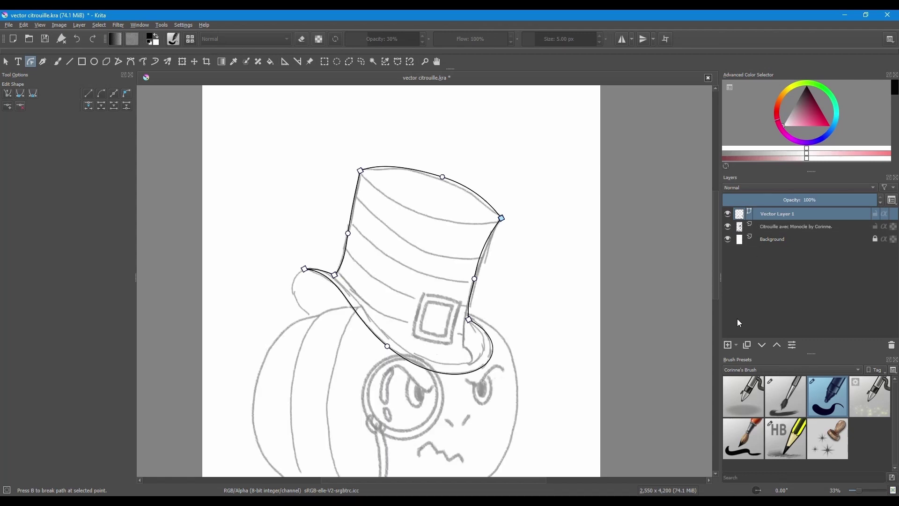
- Add a new vector layer and draw a rectangle over the inner frame of the hat's buckle
{"action": "left_click", "coordinate": [737, 345]}
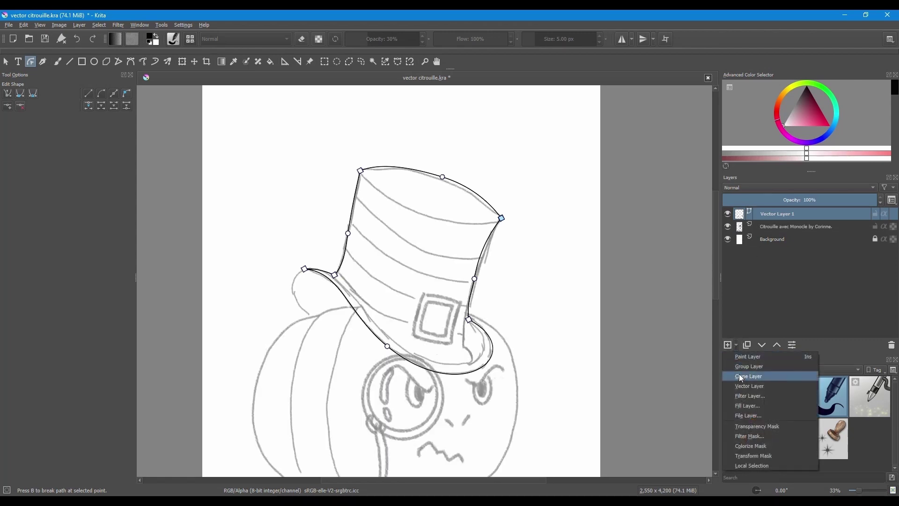
{"action": "left_click", "coordinate": [744, 387]}
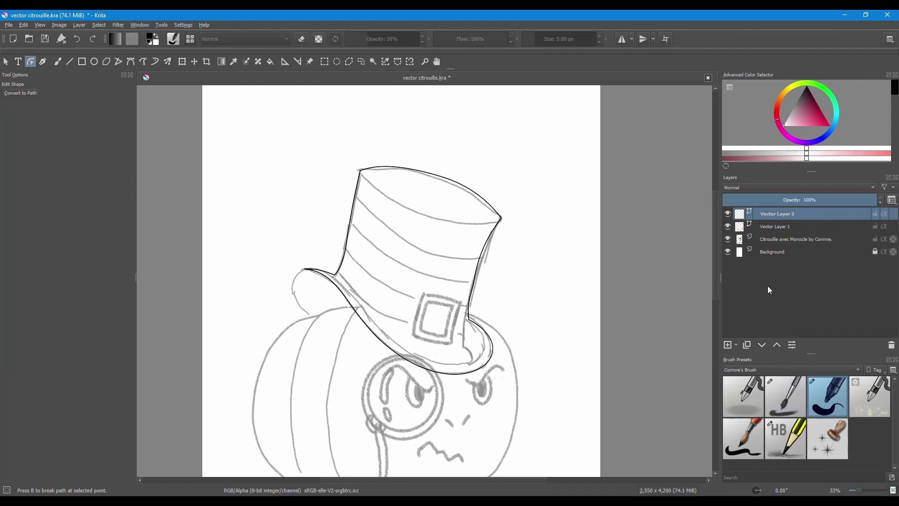
{"action": "left_click", "coordinate": [682, 16]}
{"action": "scroll", "coordinate": [438, 319], "scroll_direction": "up", "scroll_amount": 2}
{"action": "left_click", "coordinate": [82, 62]}
{"action": "left_click_drag", "start_coordinate": [417, 284], "coordinate": [464, 355]}
- Rotate, resize and position the rectangle to match the tilt and size of the sketched inner buckle frame
{"action": "left_click", "coordinate": [6, 62]}
{"action": "left_click", "coordinate": [417, 300]}
{"action": "left_click", "coordinate": [465, 280]}
{"action": "left_click", "coordinate": [464, 285]}
{"action": "left_click_drag", "start_coordinate": [466, 281], "coordinate": [476, 290]}
{"action": "left_click_drag", "start_coordinate": [418, 312], "coordinate": [409, 311]}
{"action": "left_click_drag", "start_coordinate": [463, 325], "coordinate": [458, 325]}
{"action": "left_click_drag", "start_coordinate": [424, 353], "coordinate": [426, 349]}
{"action": "left_click_drag", "start_coordinate": [443, 284], "coordinate": [442, 288]}
{"action": "mouse_move", "coordinate": [409, 311]}
{"action": "left_mouse_down"}
{"action": "mouse_move", "coordinate": [454, 323]}
{"action": "mouse_move", "coordinate": [406, 310]}
{"action": "left_mouse_up"}
- Convert the inner buckle rectangle to a path, curve its left and right sides and adjust its corner nodes to the sketch
{"action": "left_click", "coordinate": [31, 62]}
{"action": "left_click", "coordinate": [468, 296]}
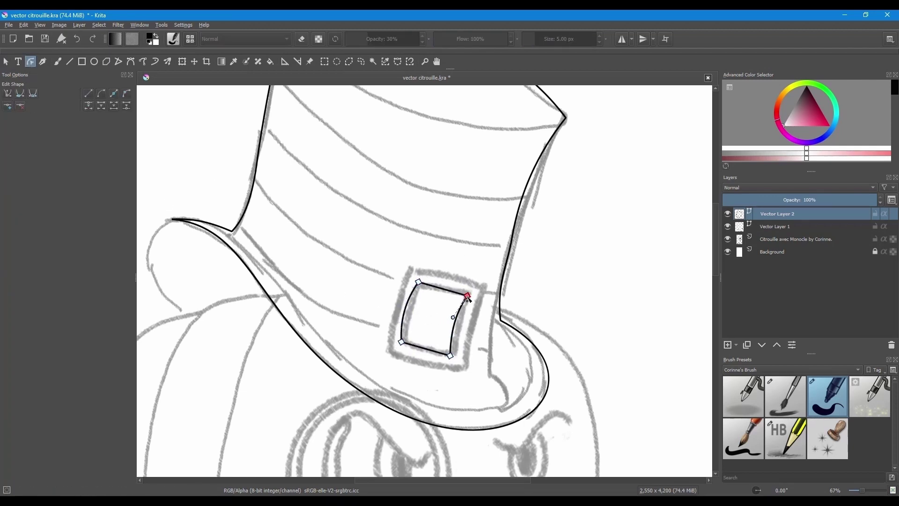
{"action": "left_click", "coordinate": [6, 61]}
{"action": "left_click", "coordinate": [30, 64]}
{"action": "left_click_drag", "start_coordinate": [467, 296], "coordinate": [470, 294]}
{"action": "left_click_drag", "start_coordinate": [451, 356], "coordinate": [455, 355]}
{"action": "left_click_drag", "start_coordinate": [401, 343], "coordinate": [407, 345]}
{"action": "mouse_move", "coordinate": [418, 282]}
{"action": "left_mouse_down"}
{"action": "mouse_move", "coordinate": [478, 375]}
{"action": "mouse_move", "coordinate": [468, 386]}
{"action": "mouse_move", "coordinate": [429, 362]}
{"action": "left_mouse_up"}
- On another vector layer, fit a rotated rectangle to the buckle's outer frame and round its corners with 31 px radii
{"action": "left_click", "coordinate": [736, 346]}
{"action": "left_click", "coordinate": [748, 386]}
{"action": "left_click", "coordinate": [82, 65]}
{"action": "left_click", "coordinate": [6, 62]}
{"action": "left_click_drag", "start_coordinate": [452, 259], "coordinate": [477, 300]}
{"action": "left_click", "coordinate": [31, 63]}
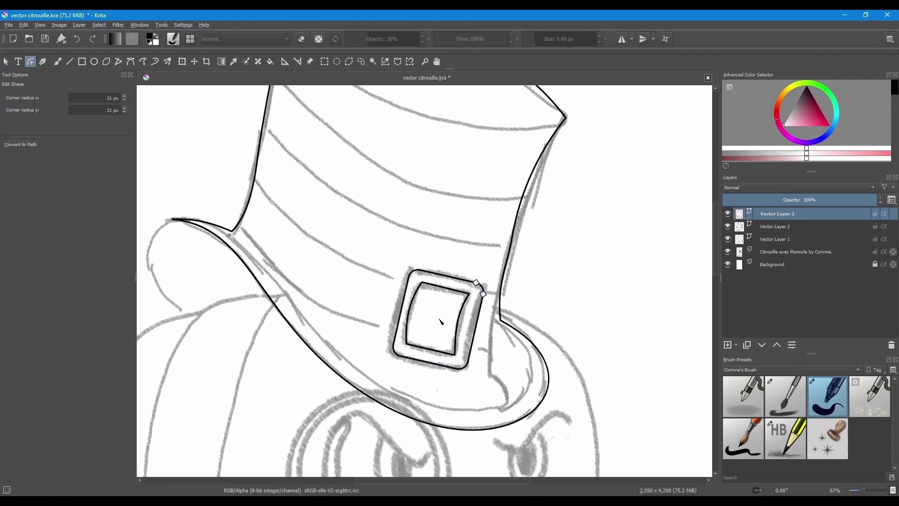
- Convert the outer buckle rectangle to a path and bend its left and right sides to match the inner frame
{"action": "left_click", "coordinate": [20, 145]}
{"action": "left_click_drag", "start_coordinate": [401, 312], "coordinate": [395, 311]}
{"action": "left_click_drag", "start_coordinate": [476, 324], "coordinate": [469, 325]}
- Add a vector layer and place an ellipse over the sketched curl at the brim's left end
{"action": "left_click", "coordinate": [737, 346]}
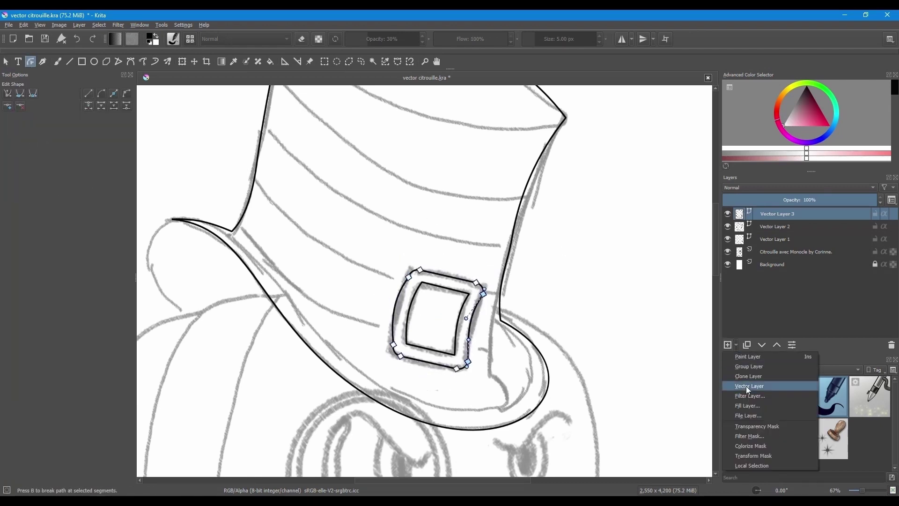
{"action": "left_click", "coordinate": [746, 387]}
{"action": "left_click", "coordinate": [94, 62]}
{"action": "left_click_drag", "start_coordinate": [141, 206], "coordinate": [282, 323]}
{"action": "left_click", "coordinate": [7, 62]}
{"action": "left_click_drag", "start_coordinate": [175, 263], "coordinate": [184, 260]}
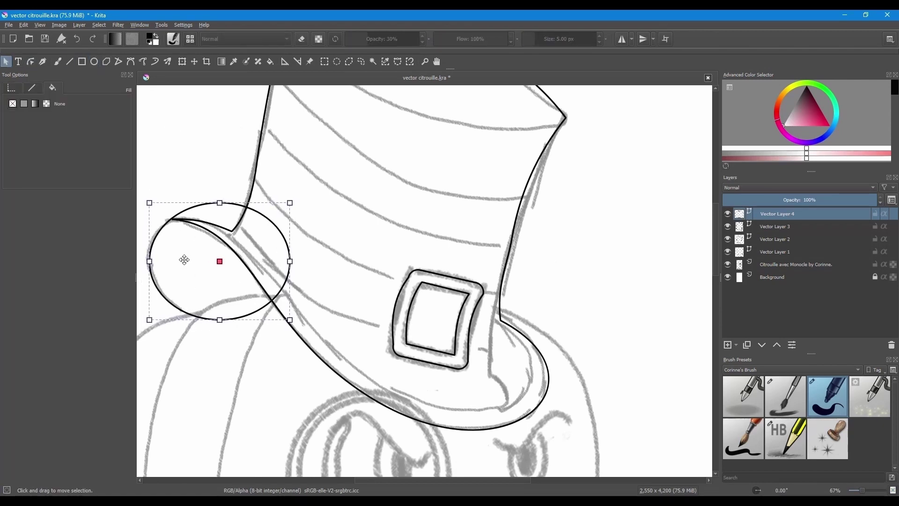
- Make the left brim ellipse a chord ending on the brim line, convert it to a path and bend its straight edge along the brim
{"action": "left_click", "coordinate": [31, 62]}
{"action": "left_click", "coordinate": [117, 100]}
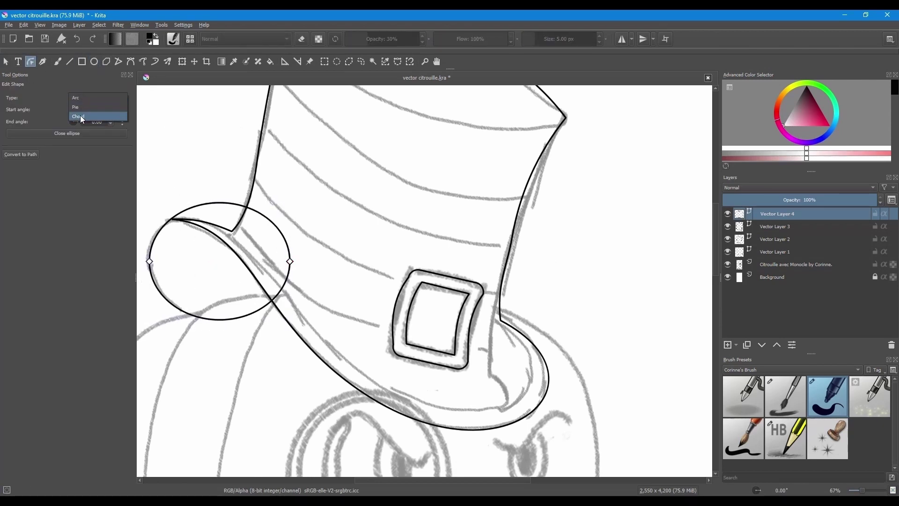
{"action": "left_click_drag", "start_coordinate": [290, 262], "coordinate": [172, 219]}
{"action": "left_click_drag", "start_coordinate": [290, 262], "coordinate": [271, 301]}
{"action": "left_click", "coordinate": [21, 155]}
{"action": "left_click_drag", "start_coordinate": [218, 257], "coordinate": [228, 244]}
- Add a vector layer, draw an ellipse at the brim's right end and move and resize it to fit inside the curl
{"action": "left_click", "coordinate": [736, 344]}
{"action": "left_click", "coordinate": [752, 387]}
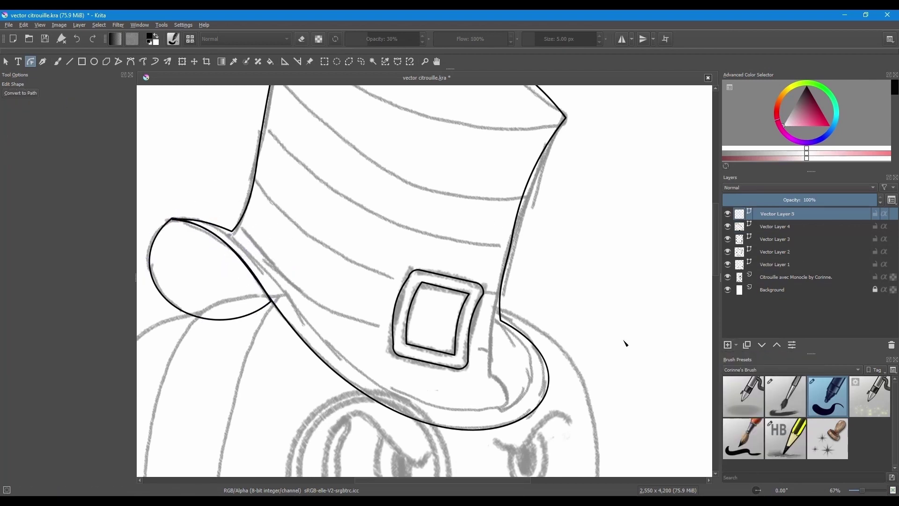
{"action": "left_click", "coordinate": [94, 62]}
{"action": "left_click_drag", "start_coordinate": [492, 320], "coordinate": [545, 420]}
{"action": "left_click", "coordinate": [6, 62]}
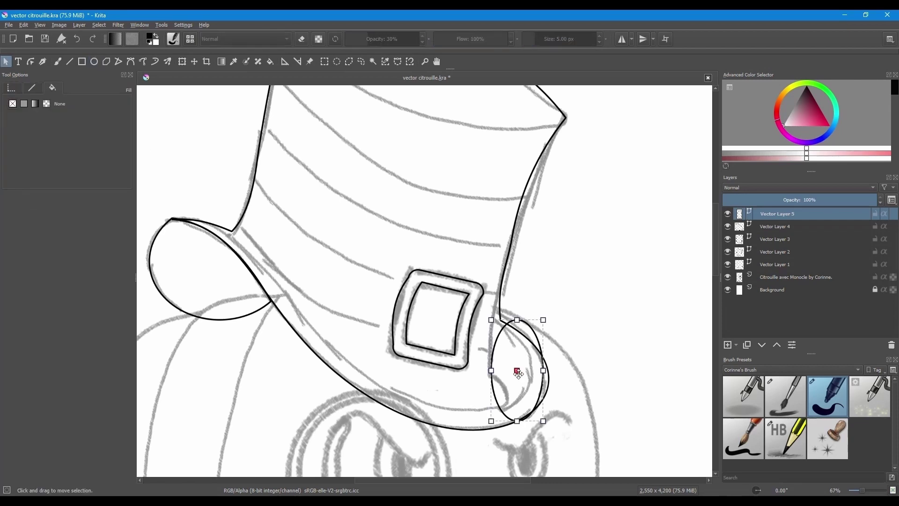
{"action": "left_click_drag", "start_coordinate": [517, 371], "coordinate": [503, 368]}
{"action": "left_click_drag", "start_coordinate": [531, 366], "coordinate": [532, 367]}
{"action": "left_click_drag", "start_coordinate": [504, 317], "coordinate": [504, 330]}
{"action": "left_click_drag", "start_coordinate": [504, 418], "coordinate": [504, 407]}
- Cut the right brim ellipse down to a partial ellipse by moving its start and end points, and convert it to a path
{"action": "left_click", "coordinate": [30, 61]}
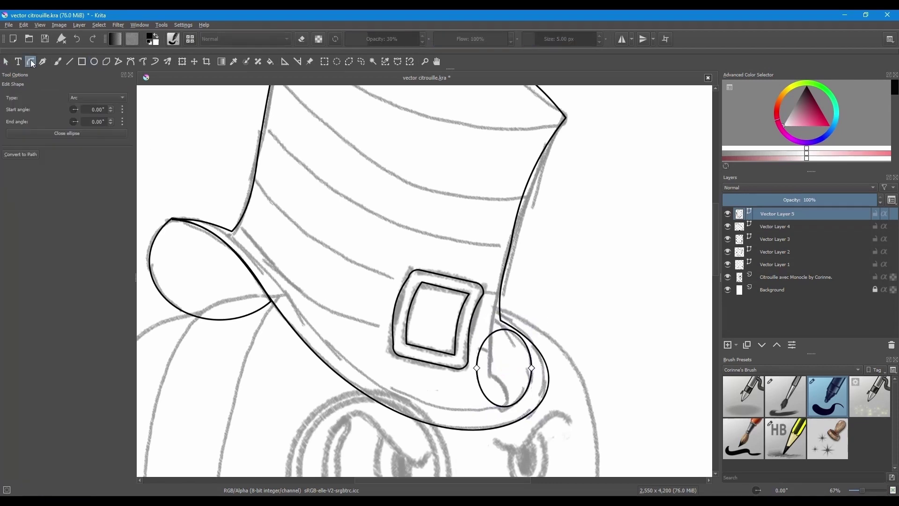
{"action": "left_click_drag", "start_coordinate": [531, 359], "coordinate": [477, 376]}
{"action": "left_click_drag", "start_coordinate": [532, 368], "coordinate": [494, 332]}
{"action": "left_click_drag", "start_coordinate": [477, 376], "coordinate": [489, 401]}
{"action": "left_click", "coordinate": [21, 155]}
- Fit the right curl's end nodes to the sketch using line points and compare the result with the sketch hidden
{"action": "left_click_drag", "start_coordinate": [494, 332], "coordinate": [526, 350]}
{"action": "left_click", "coordinate": [526, 344]}
{"action": "left_click_drag", "start_coordinate": [490, 400], "coordinate": [485, 408]}
{"action": "left_click", "coordinate": [113, 93]}
{"action": "left_click", "coordinate": [731, 277]}
{"action": "left_click", "coordinate": [730, 278]}
- On a new vector layer, draw an ellipse about 999 by 252 px and rotate and move it over the hat's top opening
{"action": "left_click_drag", "start_coordinate": [371, 209], "coordinate": [362, 311]}
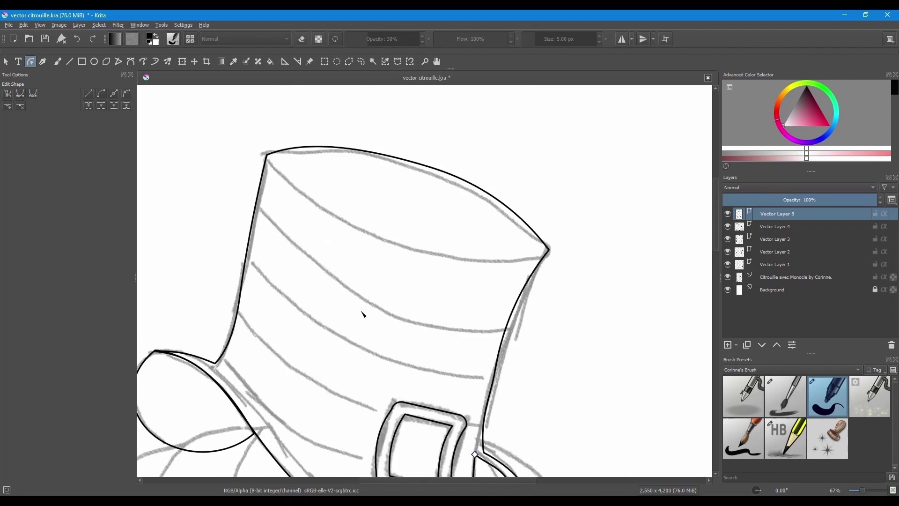
{"action": "left_click", "coordinate": [736, 345]}
{"action": "left_click", "coordinate": [749, 380]}
{"action": "left_click_drag", "start_coordinate": [249, 99], "coordinate": [562, 178]}
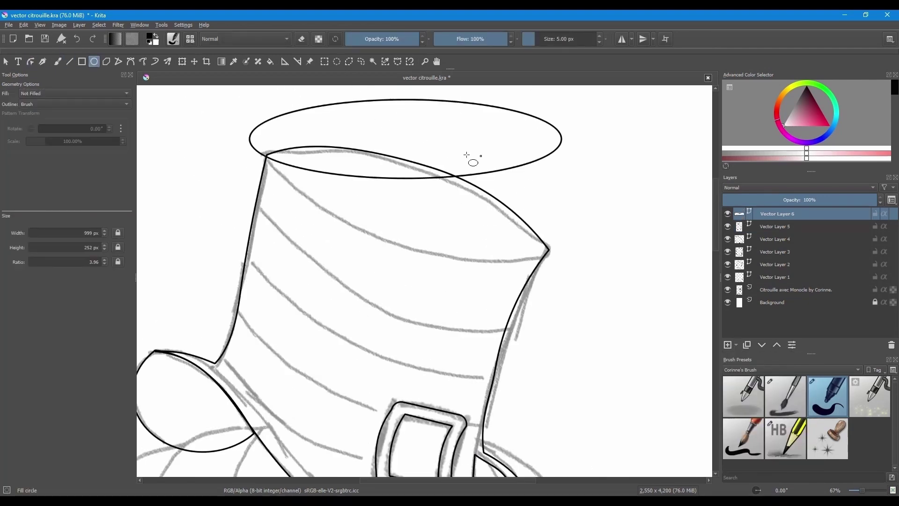
{"action": "left_click", "coordinate": [6, 61]}
{"action": "left_click_drag", "start_coordinate": [406, 139], "coordinate": [399, 214]}
{"action": "left_click_drag", "start_coordinate": [558, 175], "coordinate": [562, 230]}
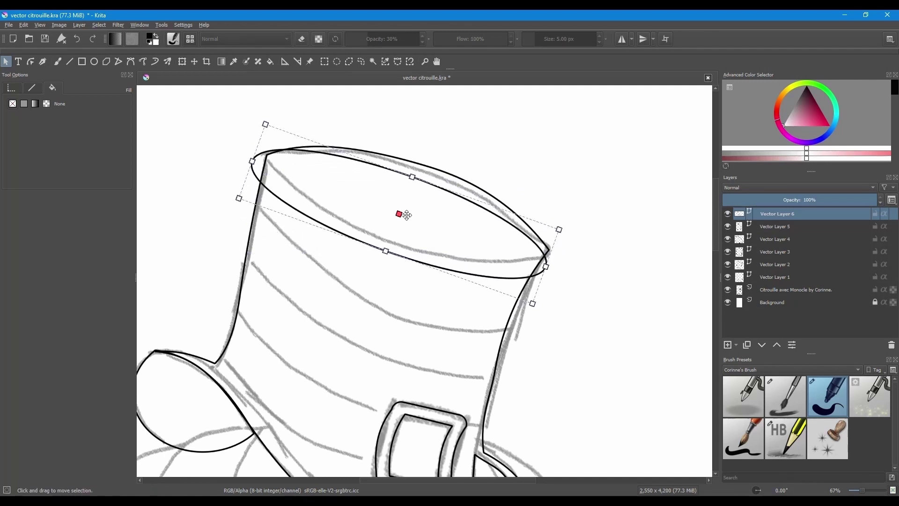
{"action": "left_click_drag", "start_coordinate": [396, 216], "coordinate": [415, 207]}
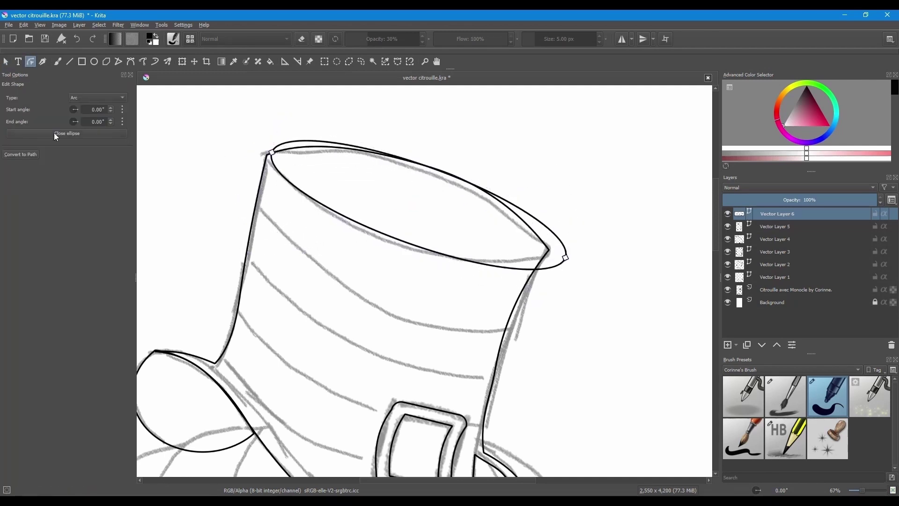
- Convert the top ellipse to a path and move its end nodes onto the crown's corners as line points
{"action": "left_click", "coordinate": [37, 153]}
{"action": "left_click_drag", "start_coordinate": [272, 152], "coordinate": [265, 156]}
{"action": "left_click_drag", "start_coordinate": [565, 257], "coordinate": [548, 251]}
{"action": "left_click", "coordinate": [266, 156], "text": "shift"}
{"action": "left_click", "coordinate": [114, 94]}
- Shape the top opening's lower and upper curves along the crown's outline and inspect the line art without the sketch
{"action": "left_click_drag", "start_coordinate": [405, 242], "coordinate": [400, 248]}
{"action": "left_click_drag", "start_coordinate": [432, 168], "coordinate": [425, 166]}
{"action": "left_click_drag", "start_coordinate": [344, 137], "coordinate": [323, 136]}
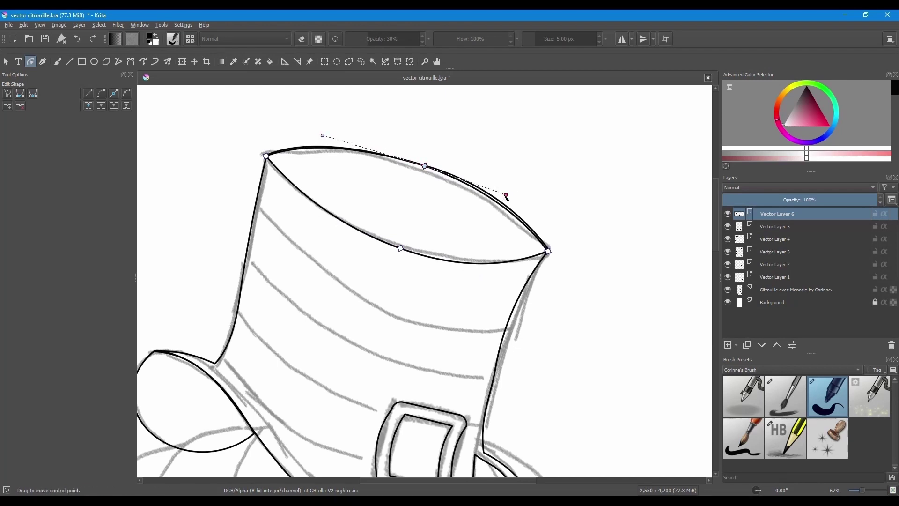
{"action": "left_click_drag", "start_coordinate": [505, 195], "coordinate": [508, 192]}
{"action": "left_click", "coordinate": [728, 290]}
{"action": "left_click", "coordinate": [7, 62]}
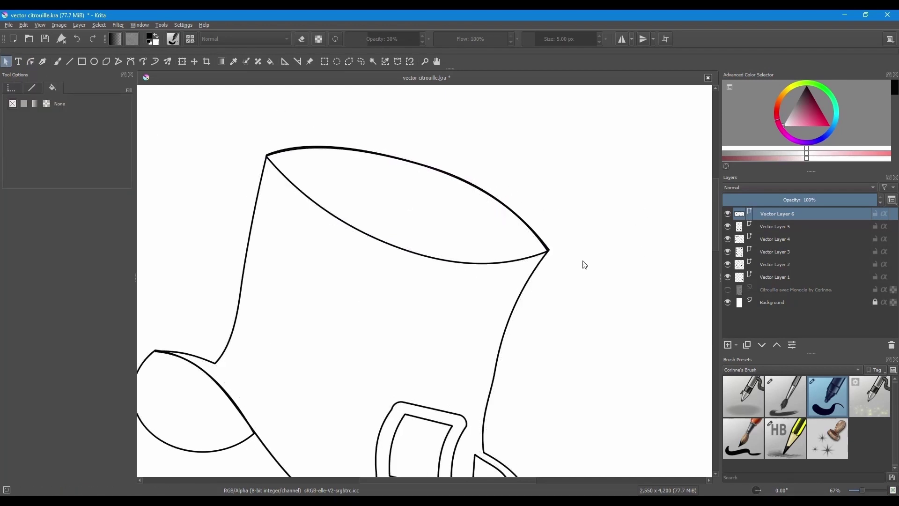
{"action": "scroll", "coordinate": [583, 262], "scroll_direction": "down", "scroll_amount": 2}
{"action": "scroll", "coordinate": [583, 261], "scroll_direction": "up", "scroll_amount": 1}
{"action": "left_click", "coordinate": [728, 290]}
- Add a vector layer and draw a wide rectangle across the hat for its band
{"action": "left_click_drag", "start_coordinate": [454, 316], "coordinate": [400, 195]}
{"action": "left_click", "coordinate": [736, 346]}
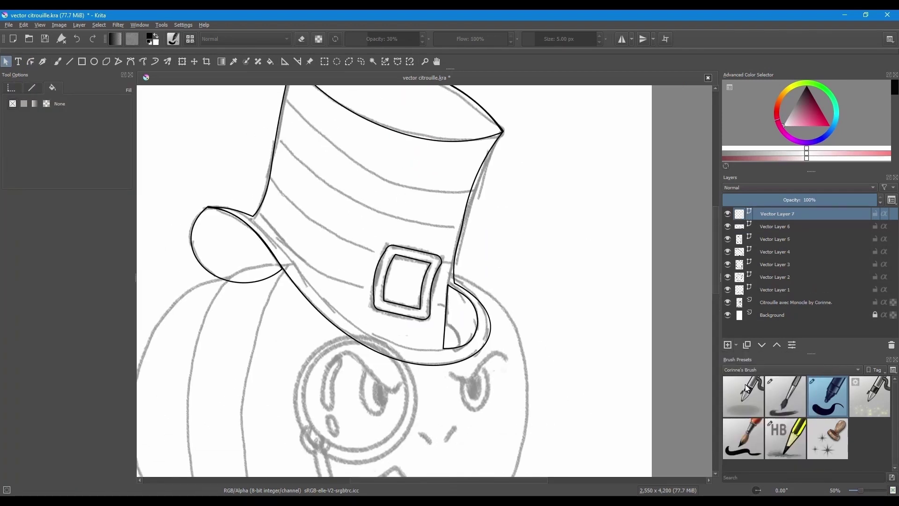
{"action": "left_click", "coordinate": [746, 387]}
{"action": "left_click", "coordinate": [82, 62]}
{"action": "left_click_drag", "start_coordinate": [178, 126], "coordinate": [562, 193]}
- Move, rotate and resize the band rectangle to follow the hat's tilt and width above the brim
{"action": "left_click", "coordinate": [6, 62]}
{"action": "left_click_drag", "start_coordinate": [367, 153], "coordinate": [374, 186]}
{"action": "left_click_drag", "start_coordinate": [585, 160], "coordinate": [582, 266]}
{"action": "left_click_drag", "start_coordinate": [380, 193], "coordinate": [369, 223]}
{"action": "left_click_drag", "start_coordinate": [198, 132], "coordinate": [261, 167]}
{"action": "left_click_drag", "start_coordinate": [536, 315], "coordinate": [469, 279]}
{"action": "left_click_drag", "start_coordinate": [489, 250], "coordinate": [491, 219]}
- Convert the band rectangle to a path, curve its long edges and move its corner nodes onto the crown's sides
{"action": "left_click", "coordinate": [31, 62]}
{"action": "left_click", "coordinate": [24, 142]}
{"action": "left_click_drag", "start_coordinate": [360, 249], "coordinate": [362, 270]}
{"action": "left_click_drag", "start_coordinate": [246, 216], "coordinate": [246, 210]}
{"action": "left_click_drag", "start_coordinate": [378, 185], "coordinate": [378, 206]}
{"action": "left_click_drag", "start_coordinate": [264, 152], "coordinate": [274, 153]}
{"action": "left_click_drag", "start_coordinate": [245, 211], "coordinate": [256, 217]}
{"action": "left_click_drag", "start_coordinate": [265, 185], "coordinate": [268, 187]}
{"action": "left_click_drag", "start_coordinate": [497, 217], "coordinate": [463, 216]}
{"action": "left_click_drag", "start_coordinate": [473, 276], "coordinate": [453, 277]}
- Refine the hat band's corner nodes and deepen its upper and lower curves to follow the sketched stripes
{"action": "left_click_drag", "start_coordinate": [459, 247], "coordinate": [457, 247]}
{"action": "left_click_drag", "start_coordinate": [255, 216], "coordinate": [255, 216]}
{"action": "left_click_drag", "start_coordinate": [463, 216], "coordinate": [463, 217]}
{"action": "left_click_drag", "start_coordinate": [460, 237], "coordinate": [458, 238]}
{"action": "left_click_drag", "start_coordinate": [387, 225], "coordinate": [392, 245]}
{"action": "left_click", "coordinate": [273, 151]}
{"action": "left_click_drag", "start_coordinate": [334, 193], "coordinate": [335, 212]}
{"action": "left_click_drag", "start_coordinate": [273, 152], "coordinate": [275, 142]}
{"action": "left_click_drag", "start_coordinate": [255, 217], "coordinate": [261, 200]}
{"action": "mouse_move", "coordinate": [323, 239]}
{"action": "left_mouse_down"}
{"action": "mouse_move", "coordinate": [320, 261]}
{"action": "mouse_move", "coordinate": [320, 250]}
{"action": "left_mouse_up"}
{"action": "left_click_drag", "start_coordinate": [389, 288], "coordinate": [390, 299]}
- Hide the sketch layer and move the outer and inner buckle shapes up onto the hat band
{"action": "left_click", "coordinate": [729, 302]}
{"action": "left_click_drag", "start_coordinate": [287, 190], "coordinate": [283, 221]}
{"action": "left_click", "coordinate": [765, 240]}
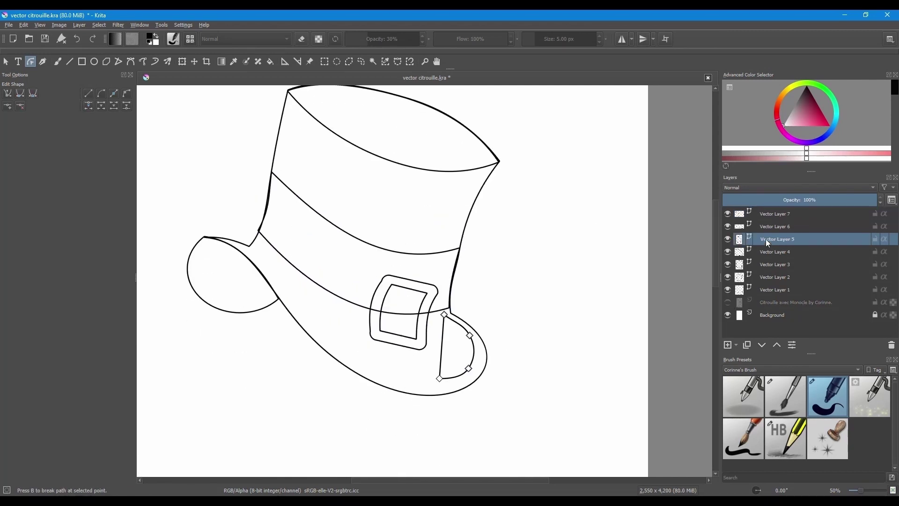
{"action": "left_click", "coordinate": [728, 277]}
{"action": "left_click", "coordinate": [728, 277]}
{"action": "left_click", "coordinate": [729, 265]}
{"action": "left_click", "coordinate": [728, 265]}
{"action": "left_click", "coordinate": [773, 264]}
{"action": "left_click_drag", "start_coordinate": [401, 310], "coordinate": [416, 280]}
{"action": "left_click", "coordinate": [775, 277]}
{"action": "left_click", "coordinate": [549, 276]}
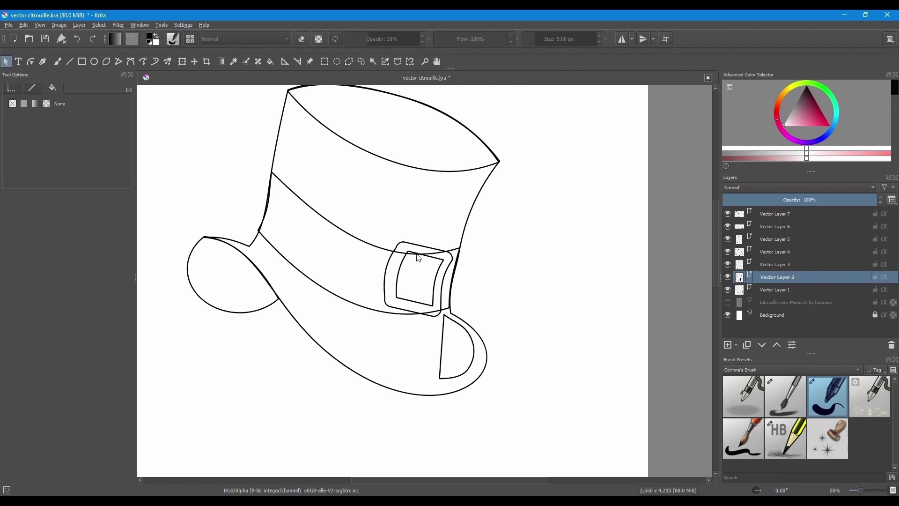
- Rotate the buckle shapes to line up with the hat band and show the sketch layer again
{"action": "left_click", "coordinate": [404, 247]}
{"action": "left_click_drag", "start_coordinate": [457, 249], "coordinate": [452, 244]}
{"action": "left_click", "coordinate": [524, 249]}
{"action": "scroll", "coordinate": [524, 250], "scroll_direction": "down", "scroll_amount": 1}
{"action": "left_click", "coordinate": [731, 303]}
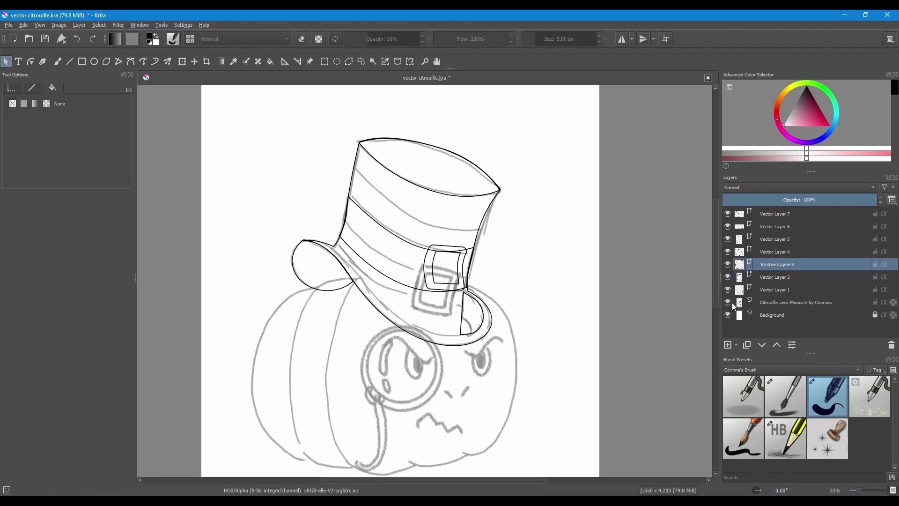
{"action": "left_click", "coordinate": [733, 302]}
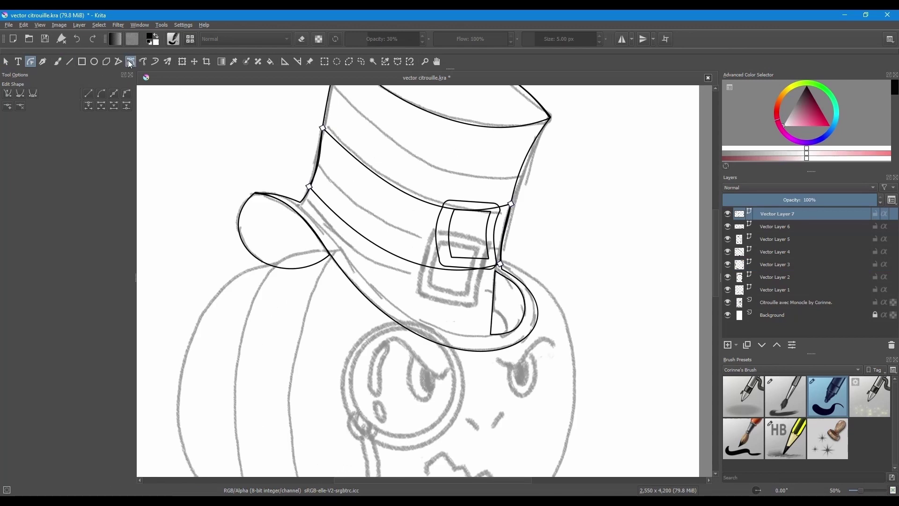
- Add a vector layer and draw an open Bezier curve along the brim's inner edge, from the crown's base to the small curl, refining its nodes
{"action": "left_click", "coordinate": [737, 345]}
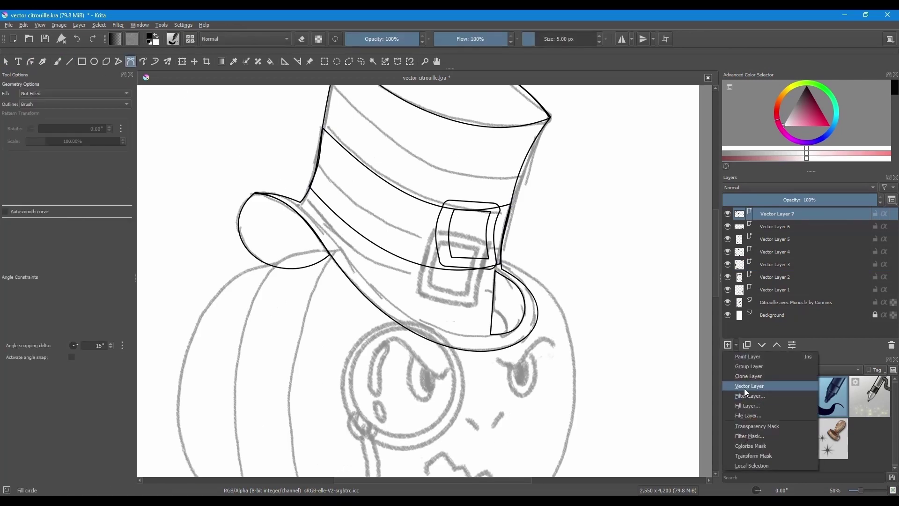
{"action": "left_click", "coordinate": [745, 386]}
{"action": "left_click", "coordinate": [300, 202]}
{"action": "left_click_drag", "start_coordinate": [339, 243], "coordinate": [344, 257]}
{"action": "mouse_move", "coordinate": [432, 327]}
{"action": "left_mouse_down"}
{"action": "mouse_move", "coordinate": [457, 332]}
{"action": "mouse_move", "coordinate": [442, 340]}
{"action": "left_mouse_up"}
{"action": "double_click", "coordinate": [491, 334]}
{"action": "left_click", "coordinate": [31, 61]}
{"action": "left_click", "coordinate": [475, 332]}
{"action": "scroll", "coordinate": [486, 335], "scroll_direction": "up", "scroll_amount": 2}
{"action": "scroll", "coordinate": [300, 331], "scroll_direction": "down", "scroll_amount": 2}
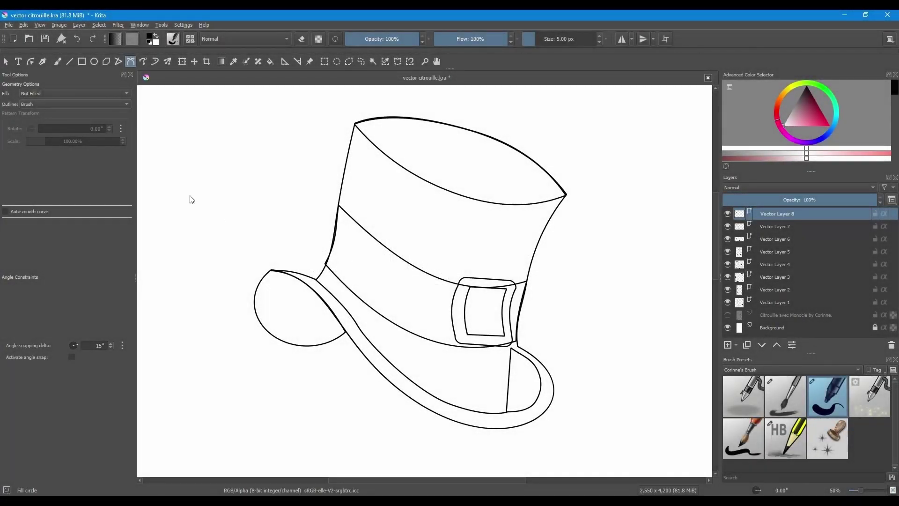
- Give the whole hat outline on Vector Layer 1 a solid Dark crimson fill
{"action": "left_click", "coordinate": [6, 63]}
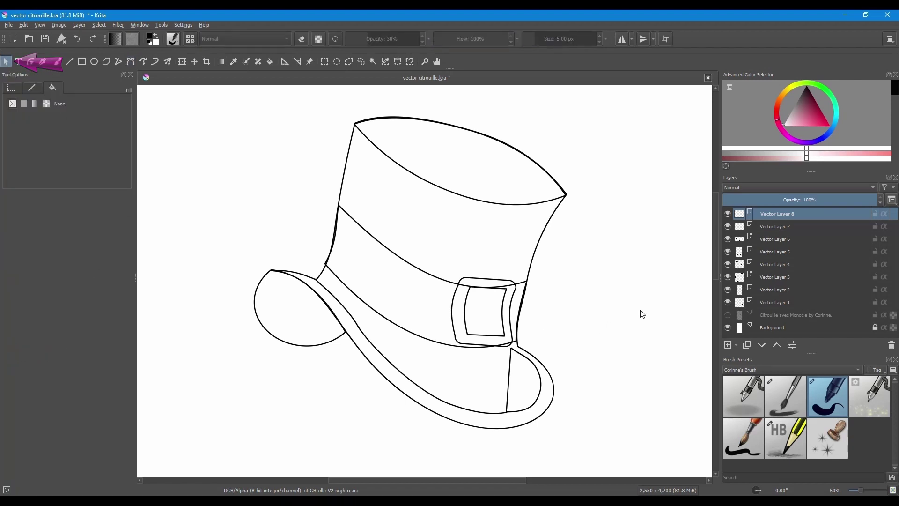
{"action": "left_click", "coordinate": [772, 303]}
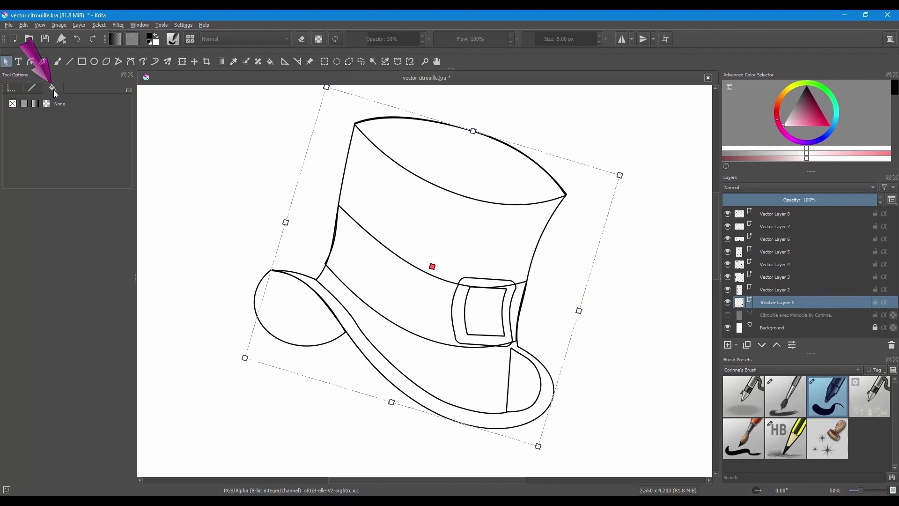
{"action": "left_click", "coordinate": [24, 104]}
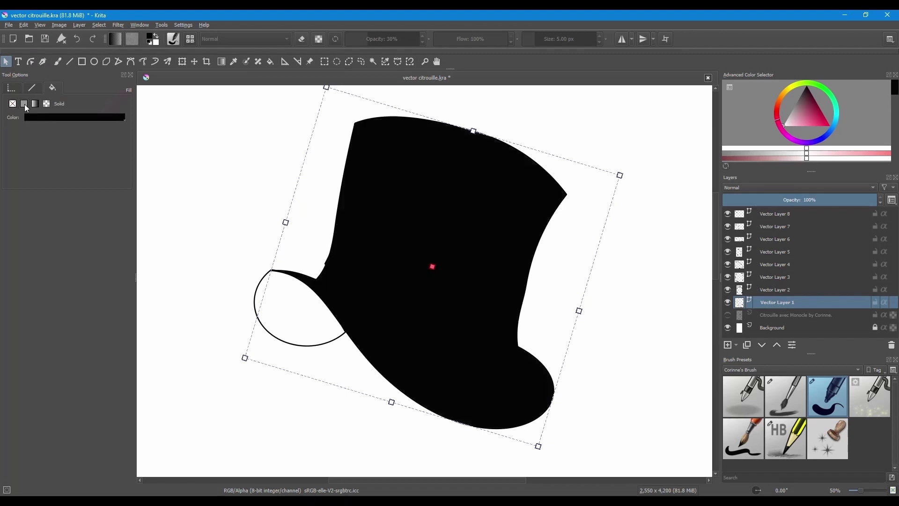
{"action": "left_click", "coordinate": [68, 116]}
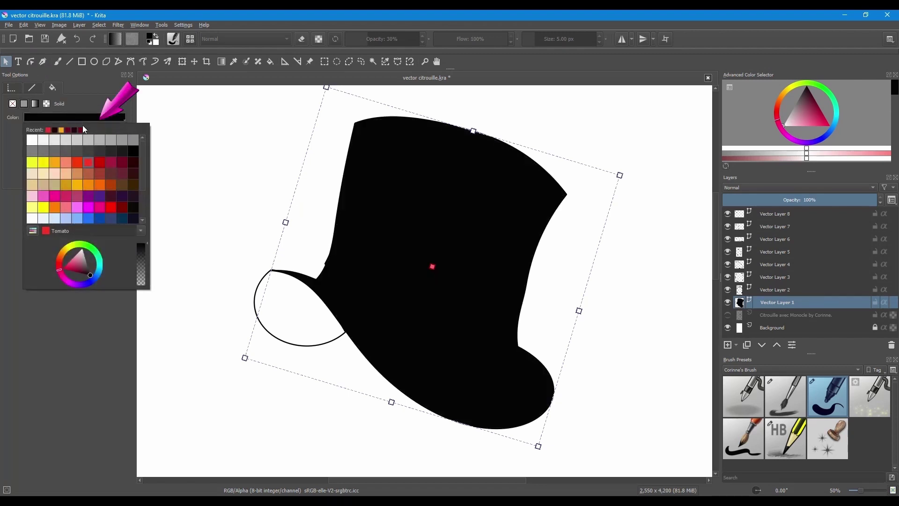
{"action": "left_click", "coordinate": [122, 162]}
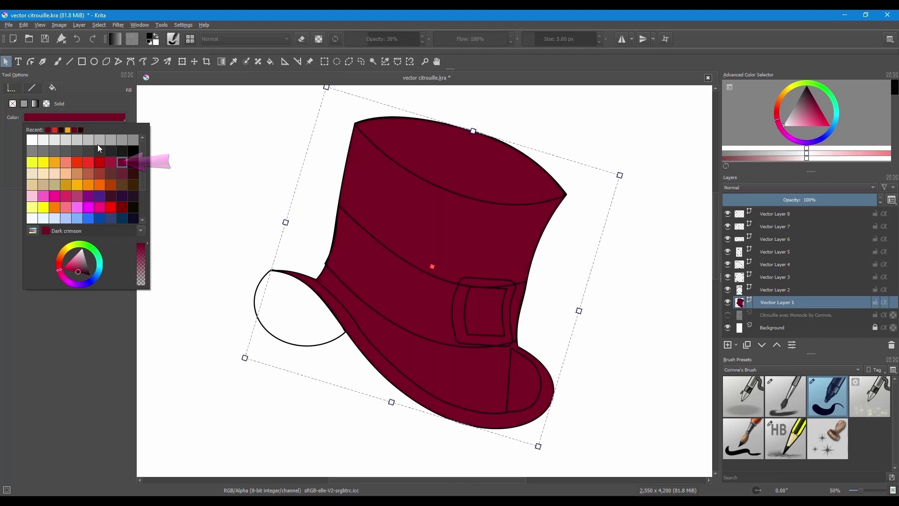
- Try a lighter shade and a different opacity for the hat's fill, and restore Dark crimson
{"action": "mouse_move", "coordinate": [78, 269]}
{"action": "left_mouse_down"}
{"action": "mouse_move", "coordinate": [79, 261]}
{"action": "mouse_move", "coordinate": [80, 269]}
{"action": "left_mouse_up"}
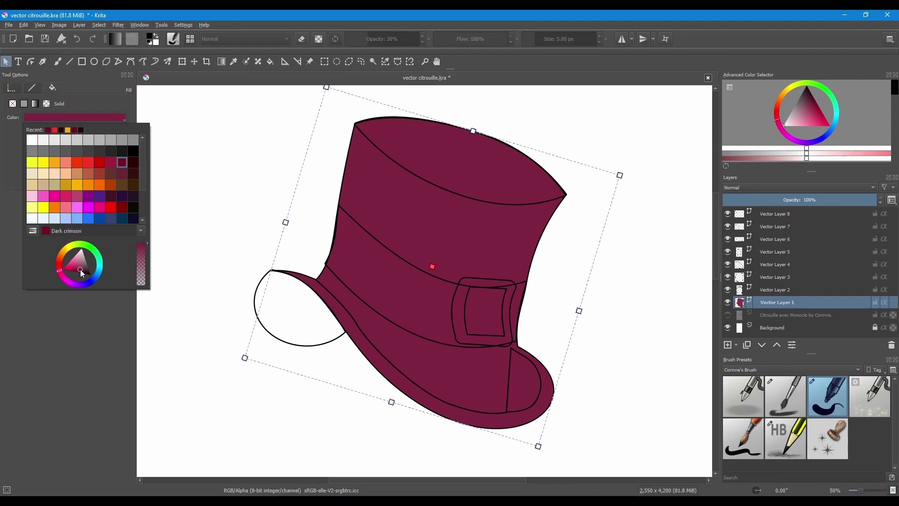
{"action": "mouse_move", "coordinate": [146, 243]}
{"action": "left_mouse_down"}
{"action": "mouse_move", "coordinate": [145, 274]}
{"action": "mouse_move", "coordinate": [145, 241]}
{"action": "left_mouse_up"}
{"action": "left_click", "coordinate": [122, 162]}
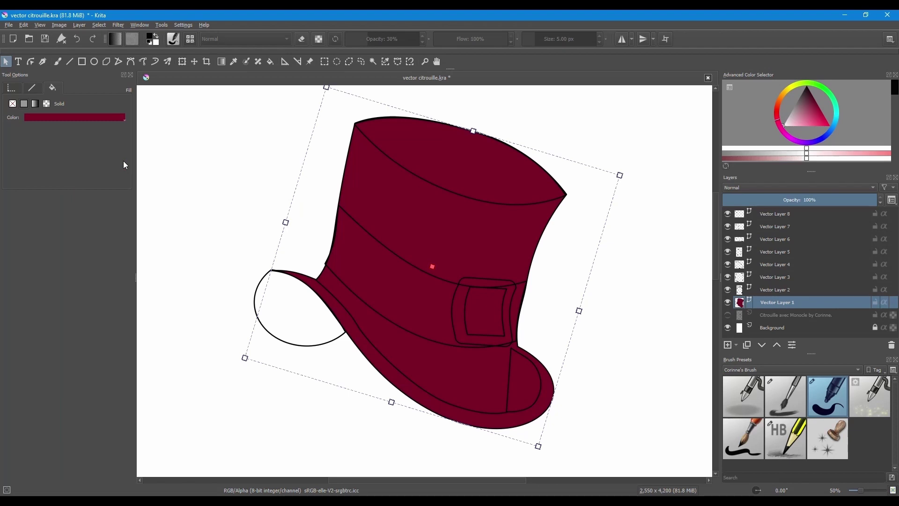
- Fill the hat's top opening on Vector Layer 6 with a solid, very dark red and lower that layer's opacity
{"action": "left_click", "coordinate": [767, 240]}
{"action": "left_click", "coordinate": [531, 203]}
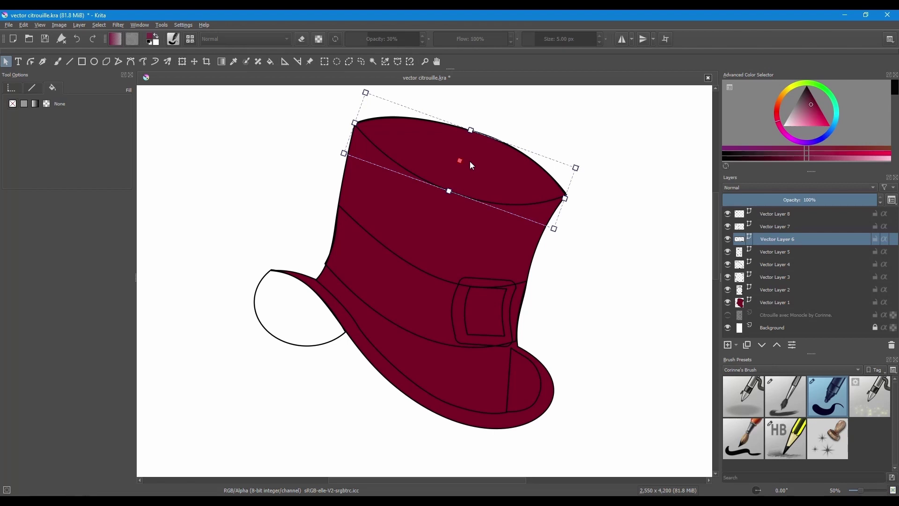
{"action": "left_click", "coordinate": [23, 103]}
{"action": "left_click", "coordinate": [61, 117]}
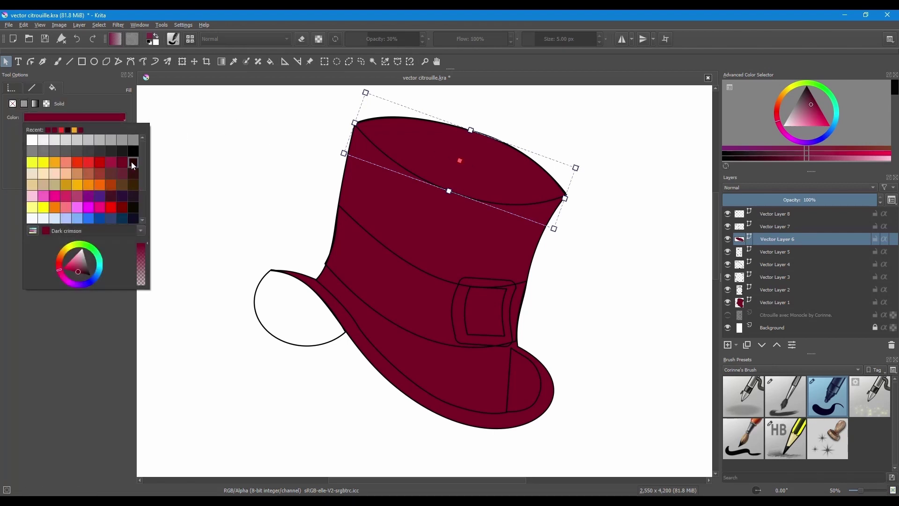
{"action": "left_click", "coordinate": [132, 161]}
{"action": "left_click_drag", "start_coordinate": [857, 200], "coordinate": [807, 200]}
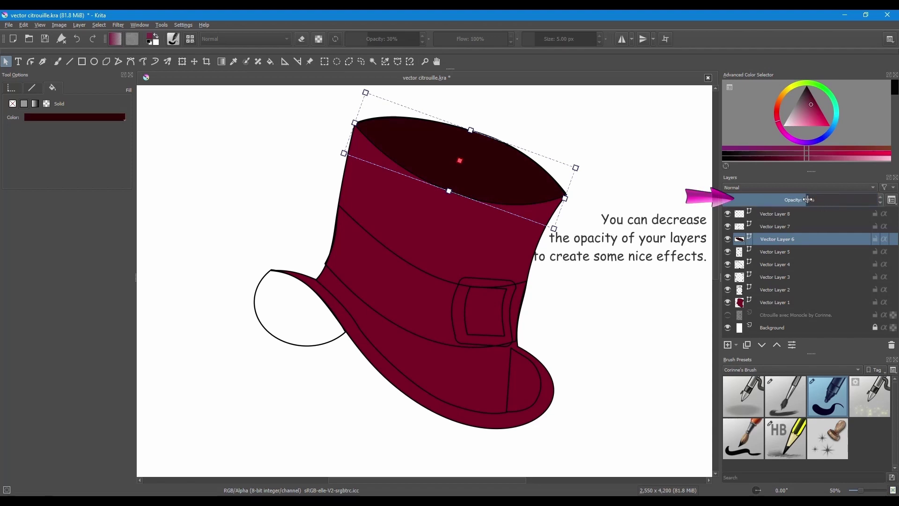